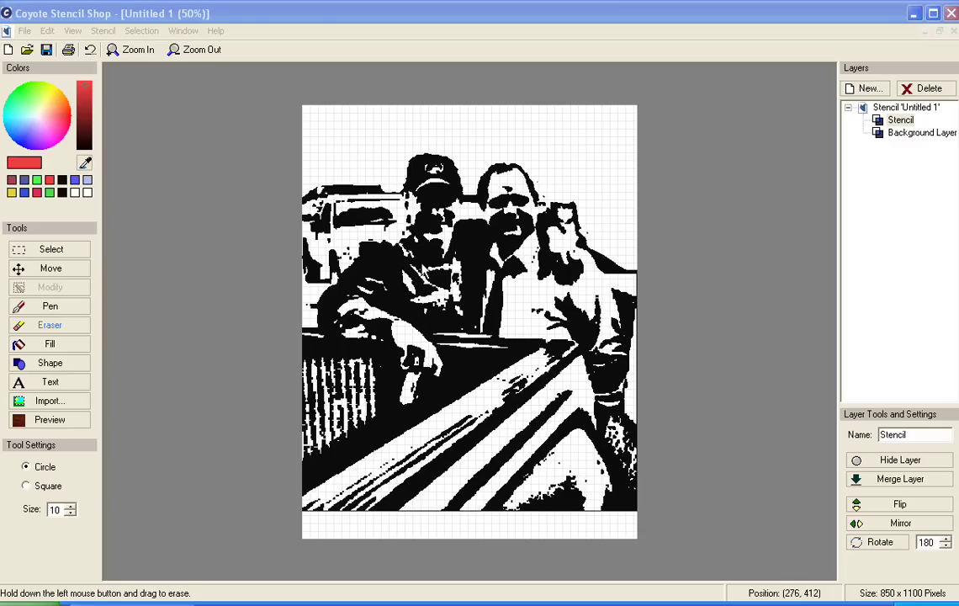
# - Set the material preview background to Ailanthus and the stencil foreground to American Black Walnut
pyautogui.click(57, 423)
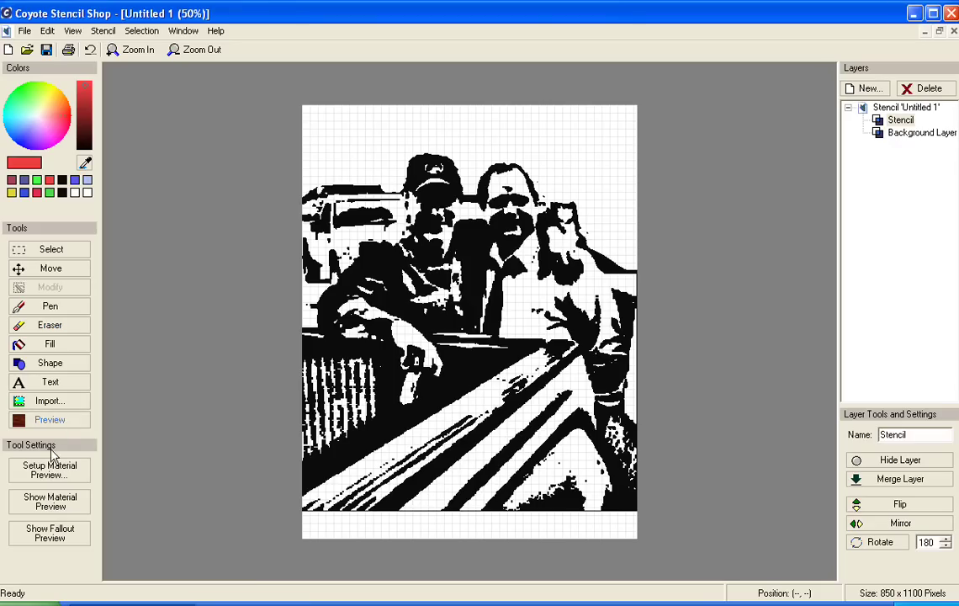
pyautogui.click(53, 470)
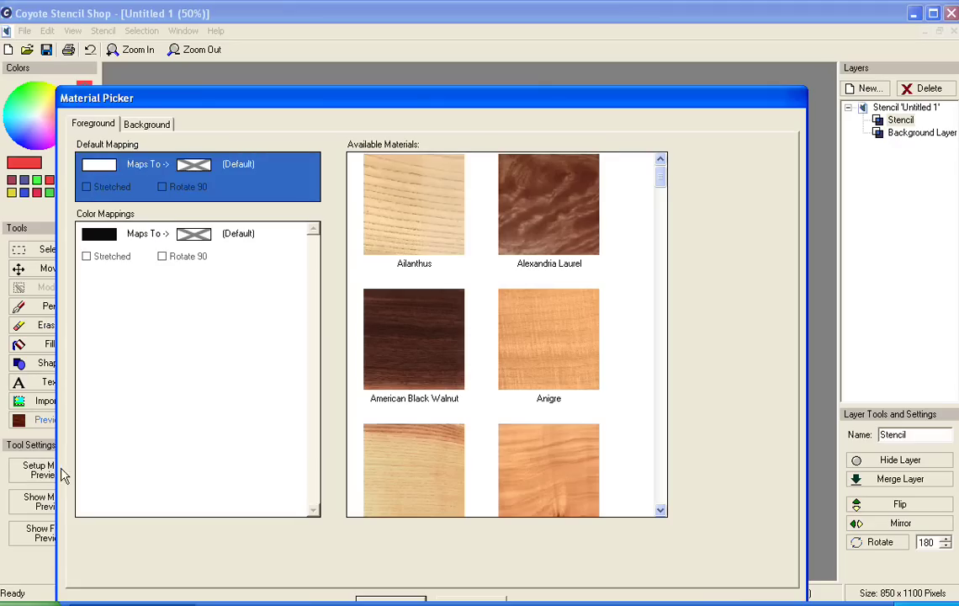
pyautogui.click(146, 124)
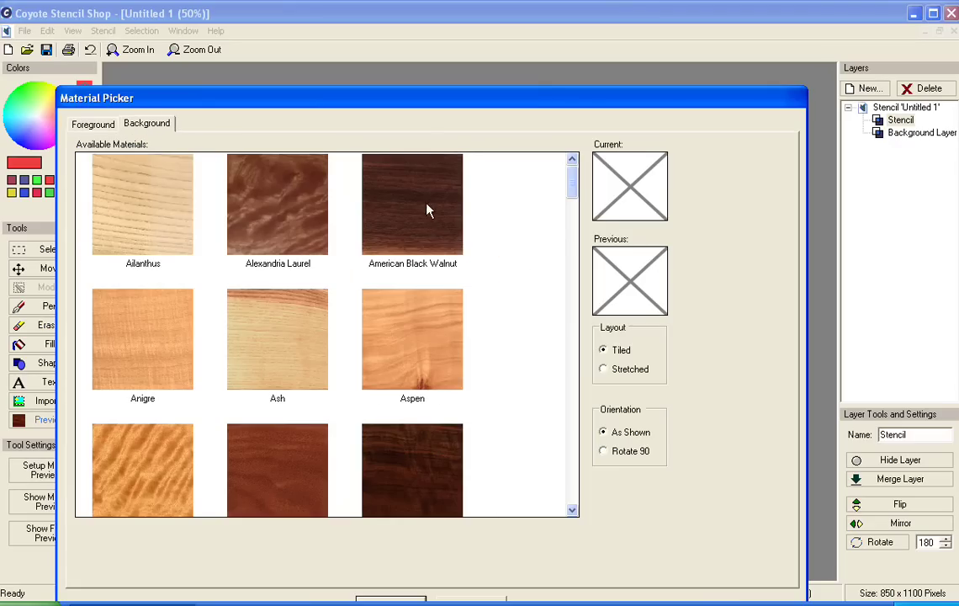
pyautogui.click(94, 196)
pyautogui.click(97, 123)
pyautogui.click(448, 368)
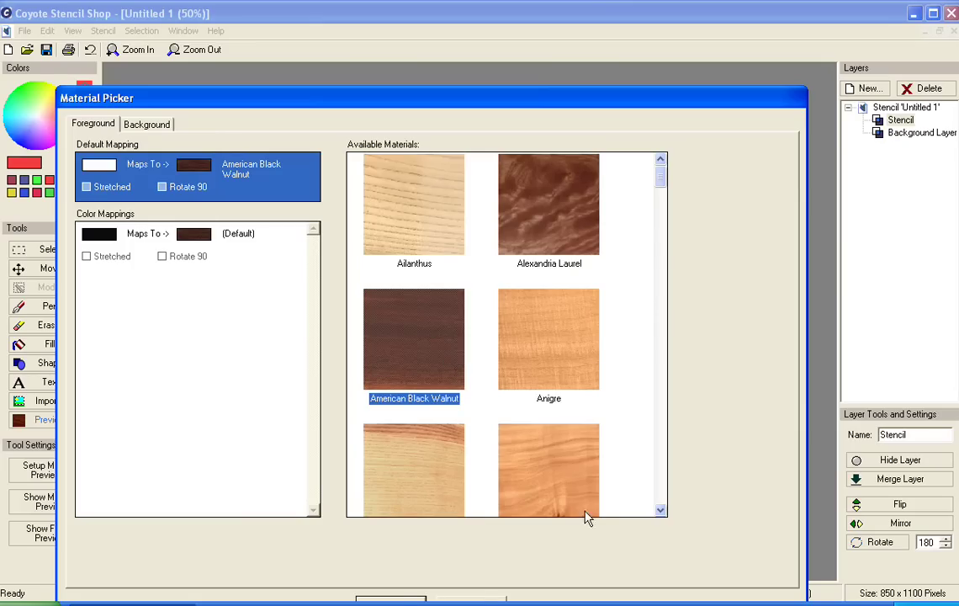
pyautogui.click(391, 600)
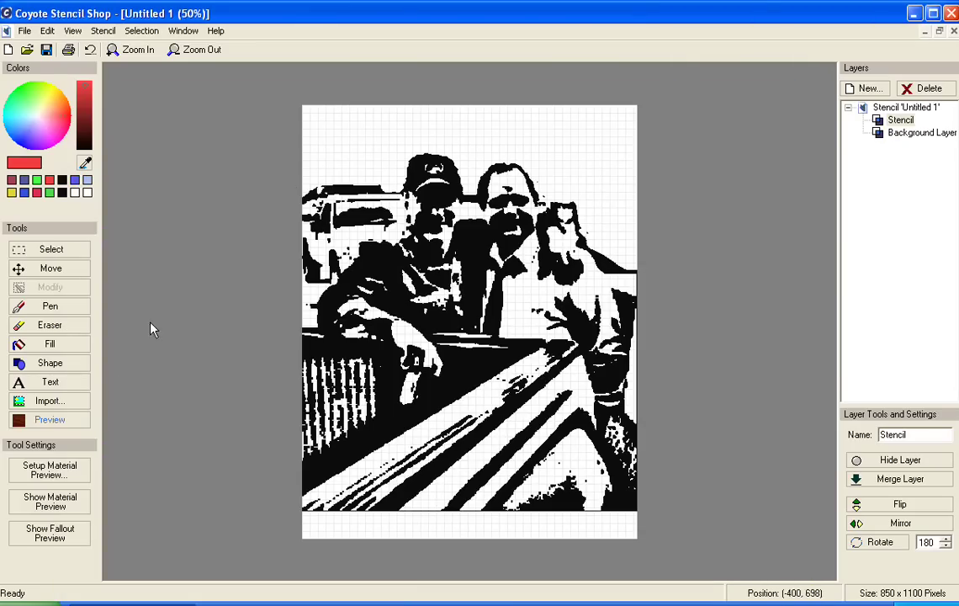
pyautogui.click(65, 493)
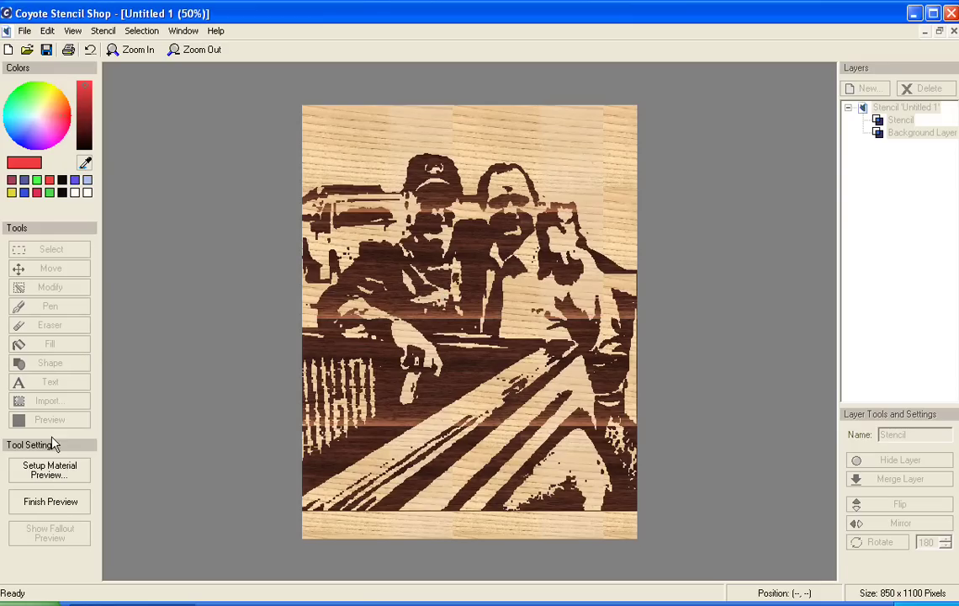
pyautogui.click(58, 505)
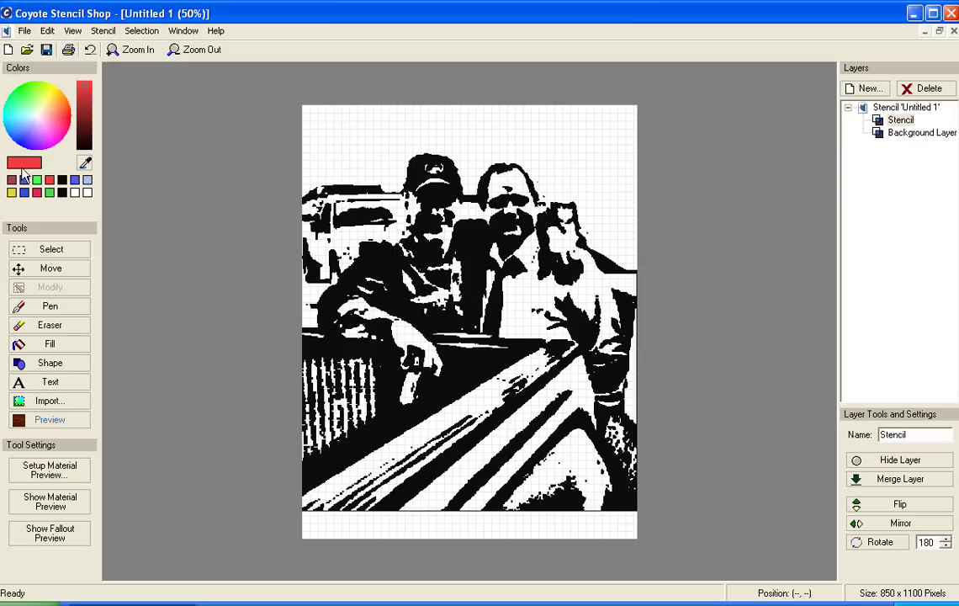
# - Choose the Fill tool, zoom to 200% and scroll down to the man in the cap
pyautogui.click(40, 344)
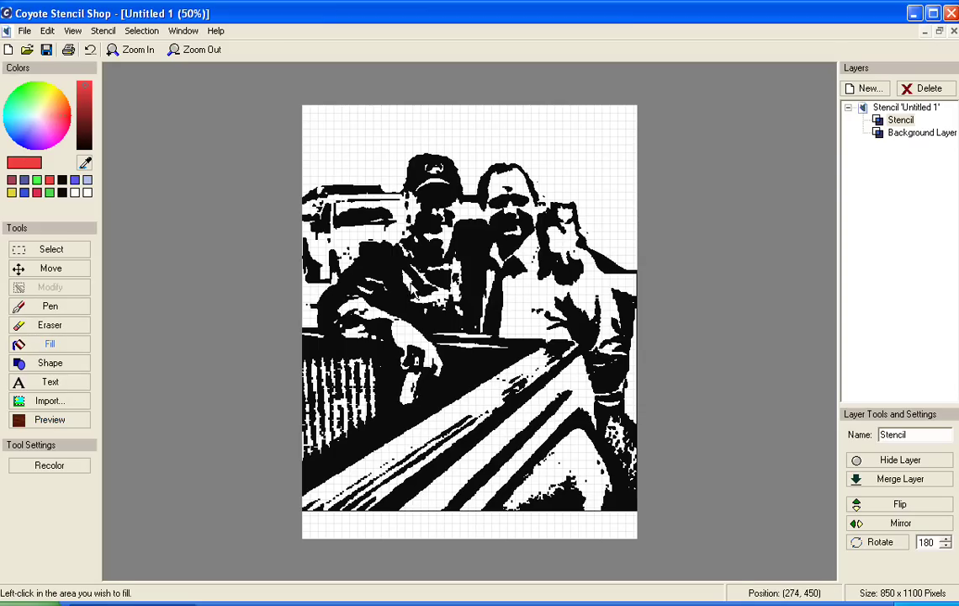
pyautogui.click(145, 50)
pyautogui.click(145, 51)
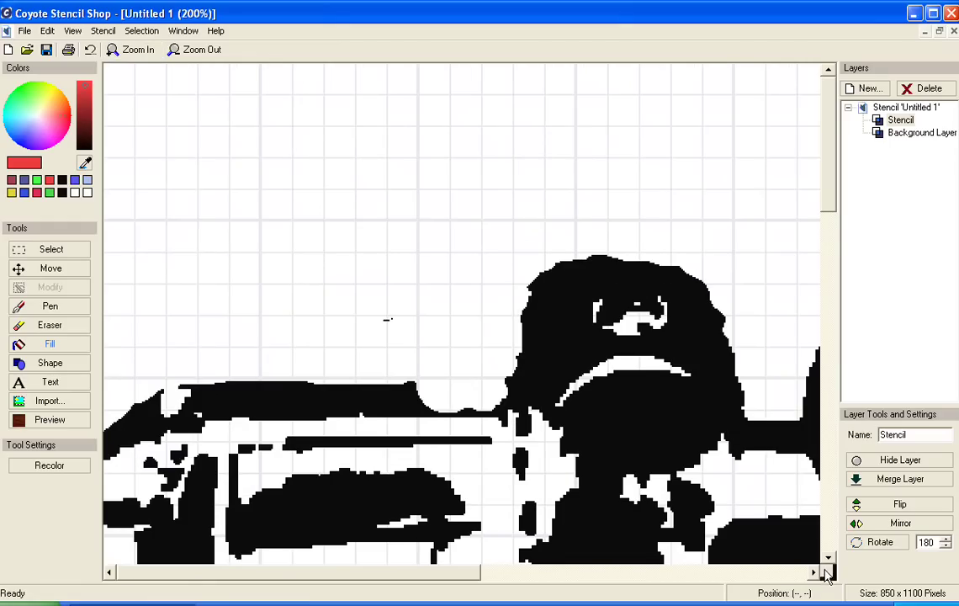
pyautogui.click(829, 558)
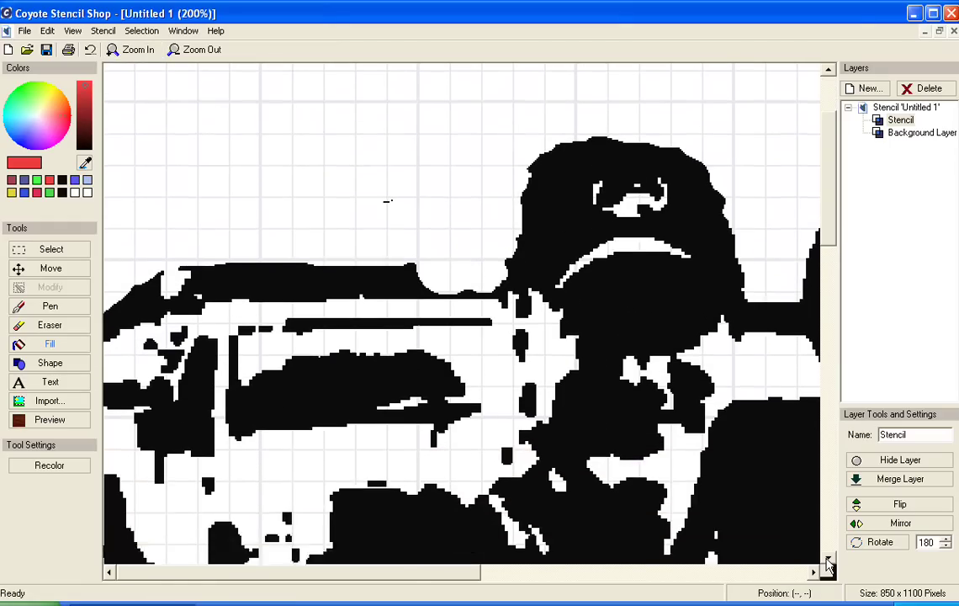
# - Fill the first dark shirt area, stripes and a small patch red
pyautogui.moveTo(828, 561); pyautogui.dragTo(830, 562)
pyautogui.click(664, 437)
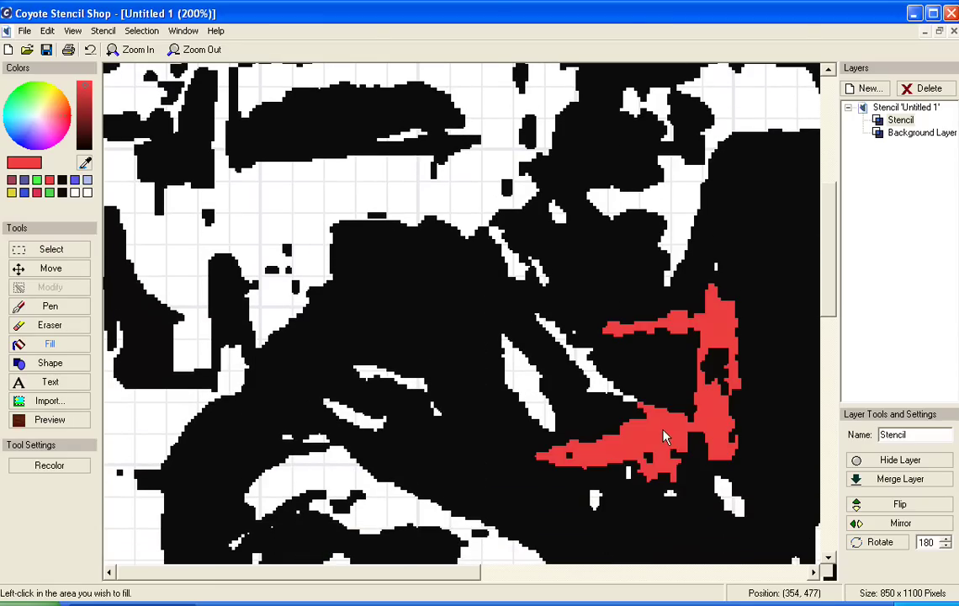
pyautogui.click(617, 401)
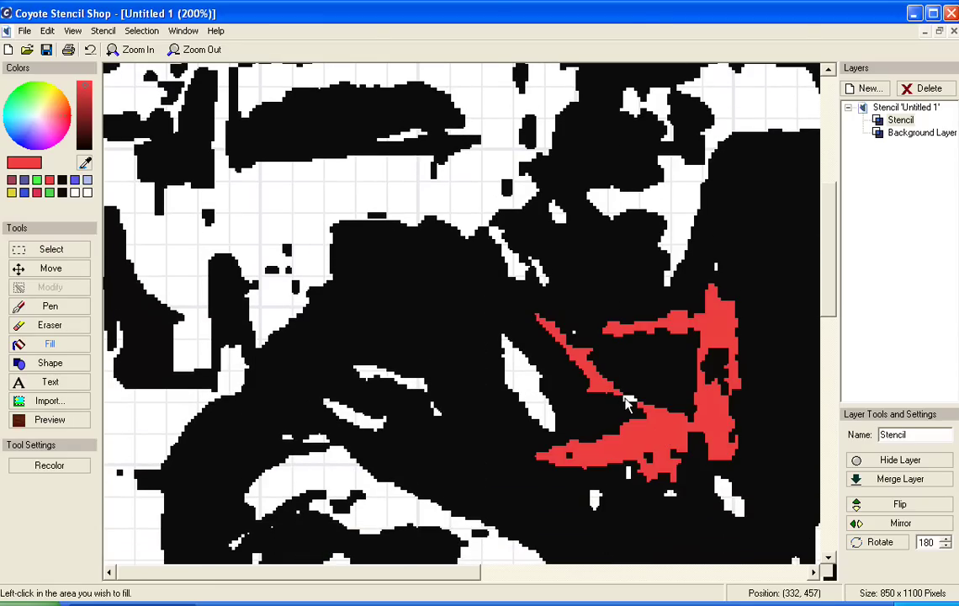
pyautogui.click(526, 390)
pyautogui.click(518, 265)
pyautogui.click(560, 217)
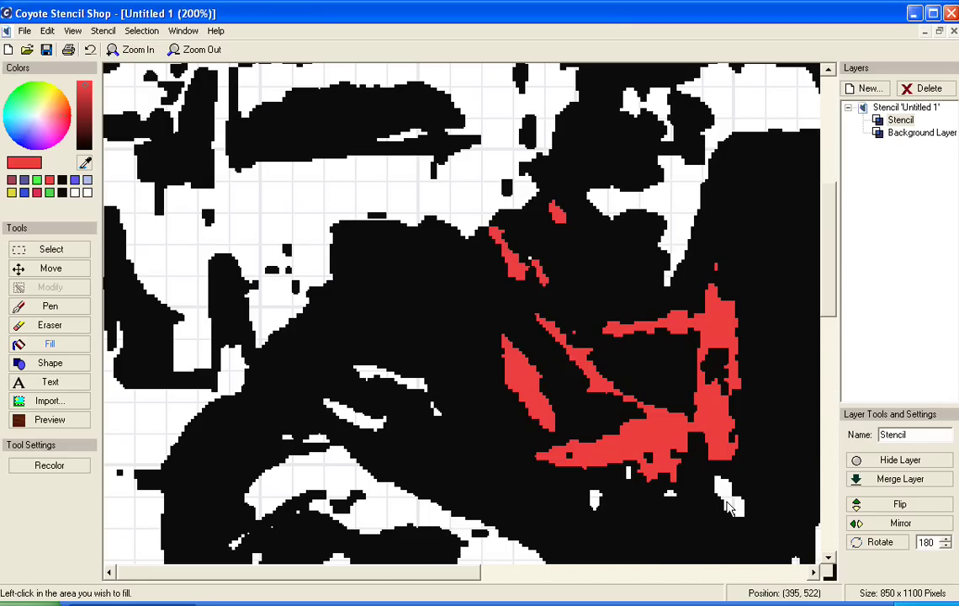
# - Fill the shirt's specks, stripes and slivers red, undoing one oversized fill
pyautogui.click(627, 473)
pyautogui.click(595, 499)
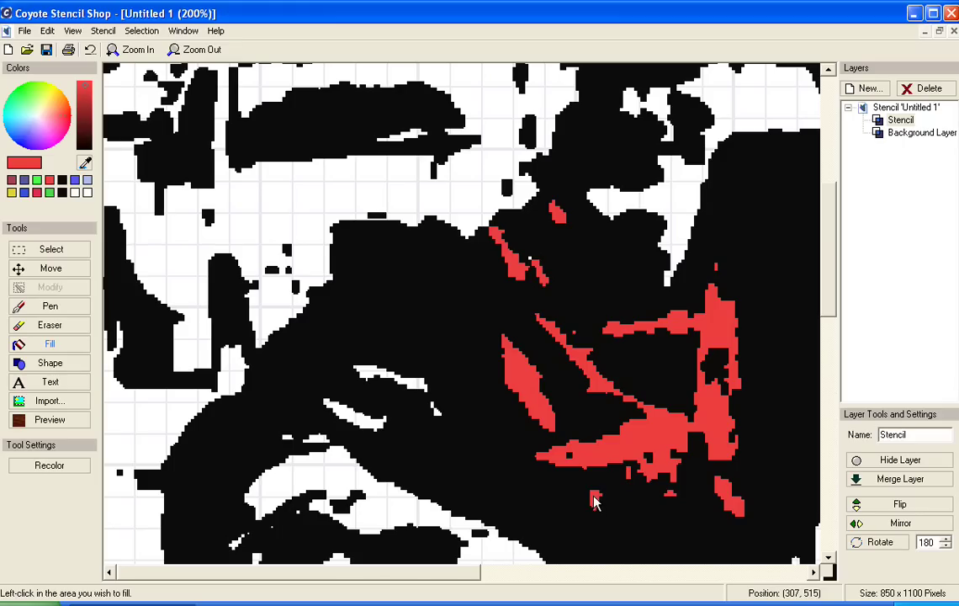
pyautogui.click(390, 376)
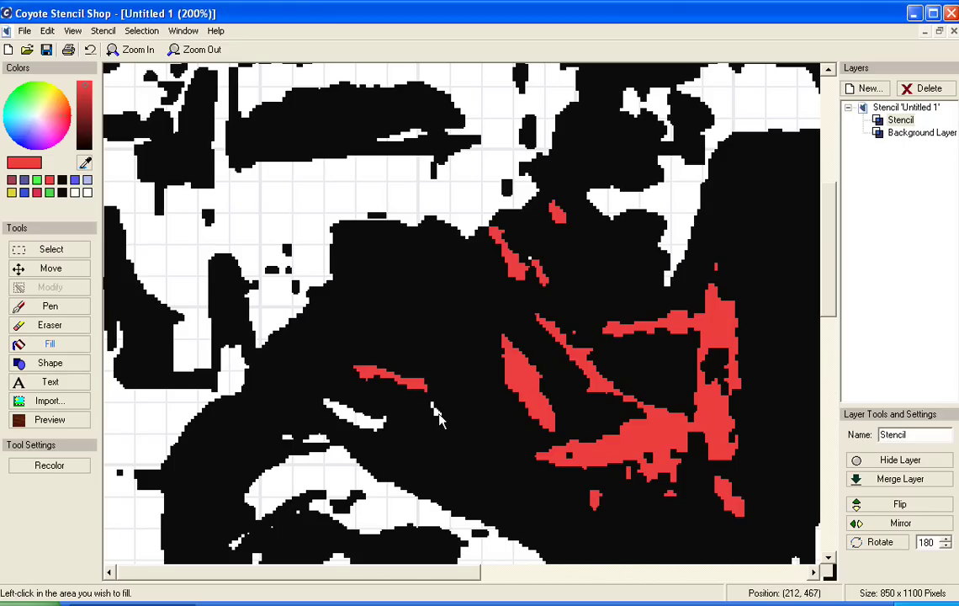
pyautogui.click(377, 422)
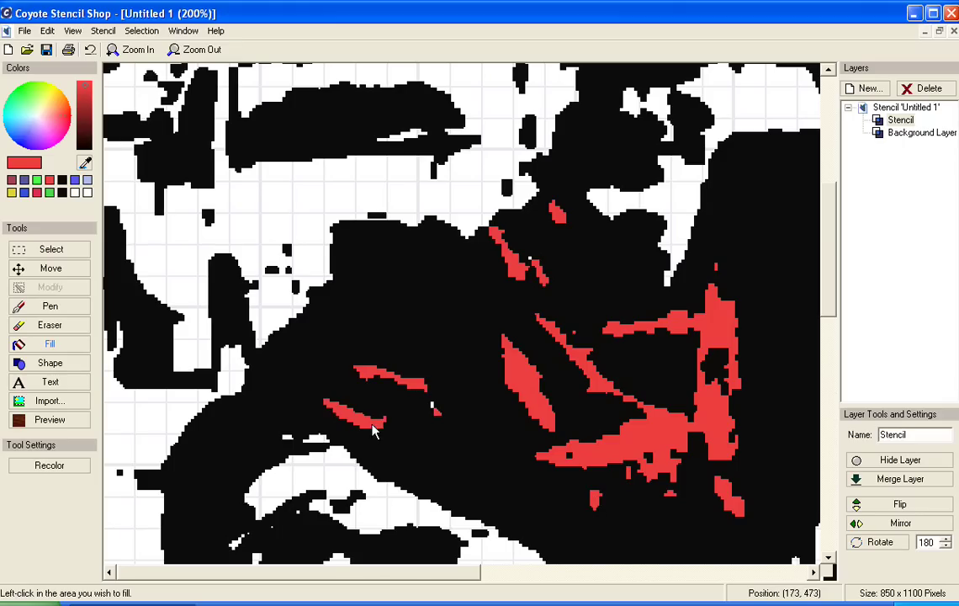
pyautogui.click(434, 407)
pyautogui.click(317, 441)
pyautogui.click(531, 262)
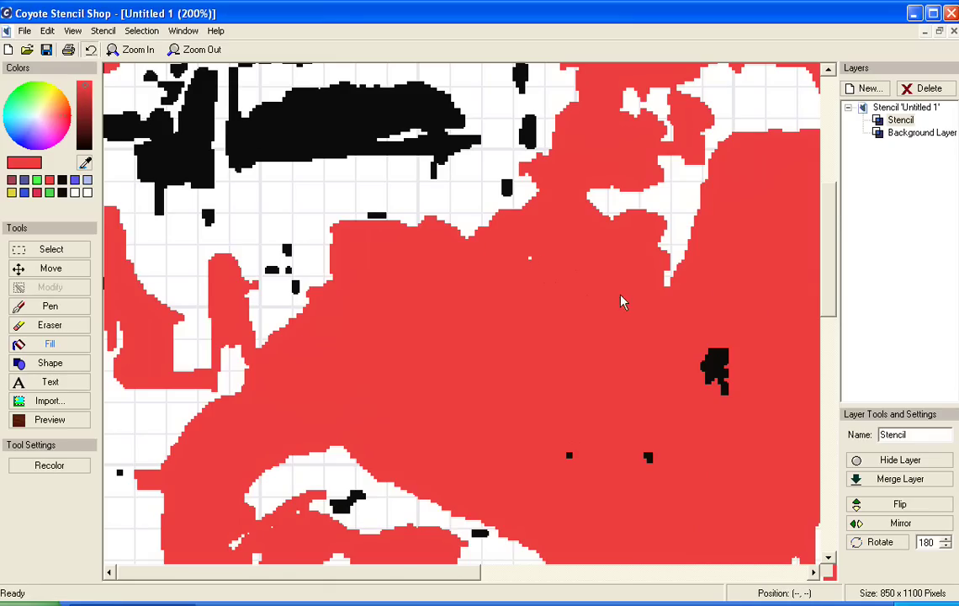
pyautogui.hotkey('ctrl', 'z')
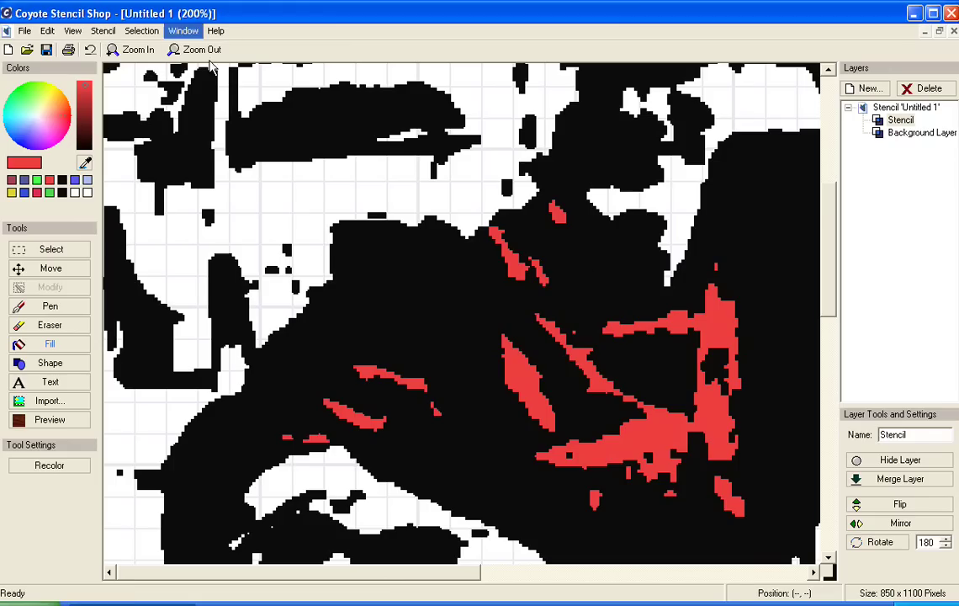
# - Zoom out, fill a lower-left shirt area red, and switch to black freehand drawing
pyautogui.click(196, 52)
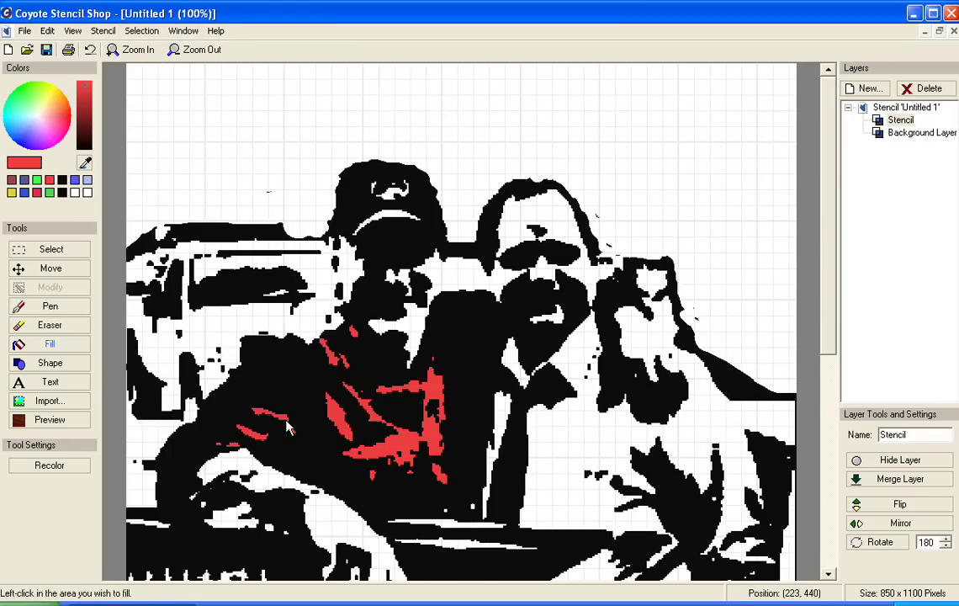
pyautogui.click(244, 515)
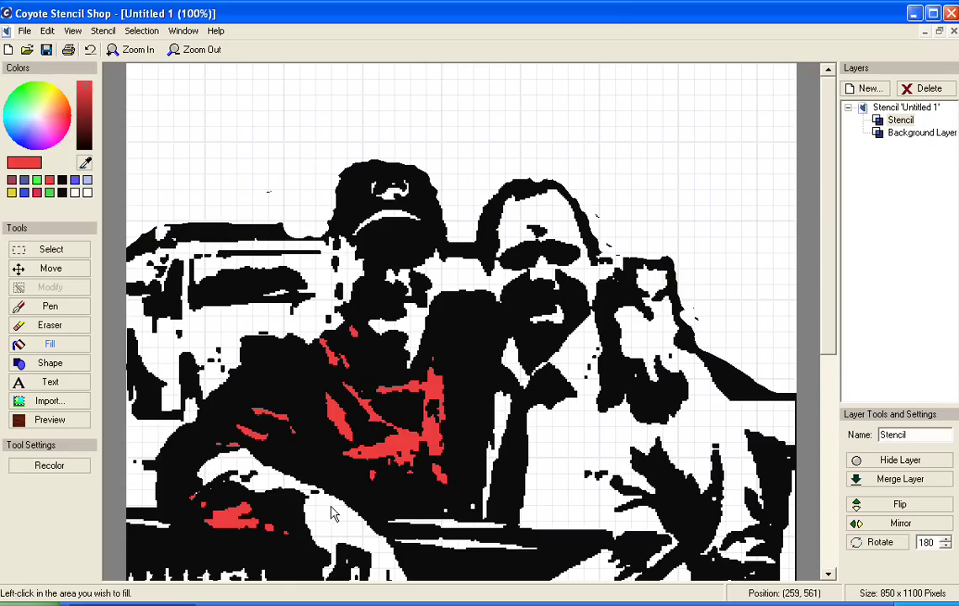
pyautogui.click(50, 306)
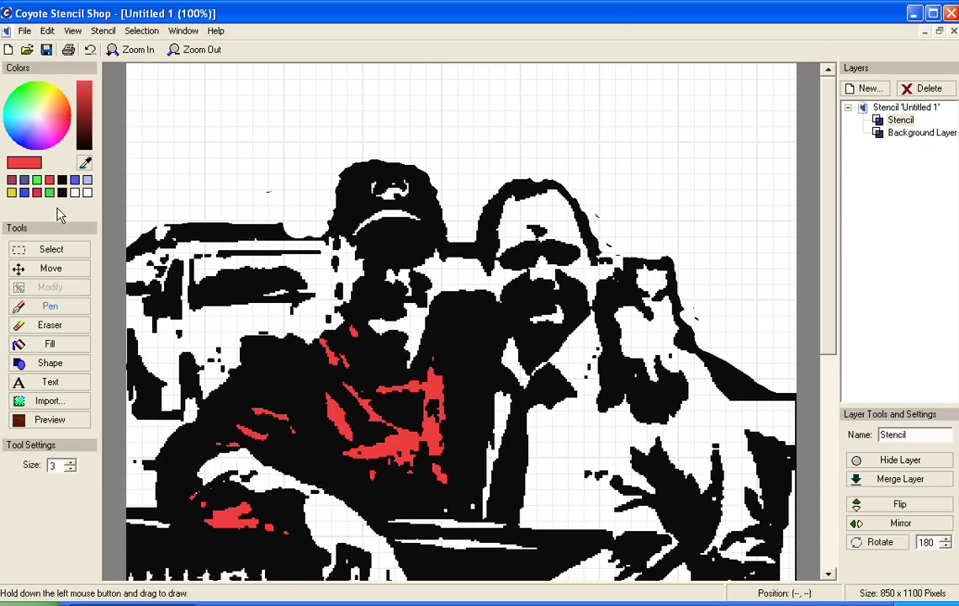
pyautogui.click(61, 179)
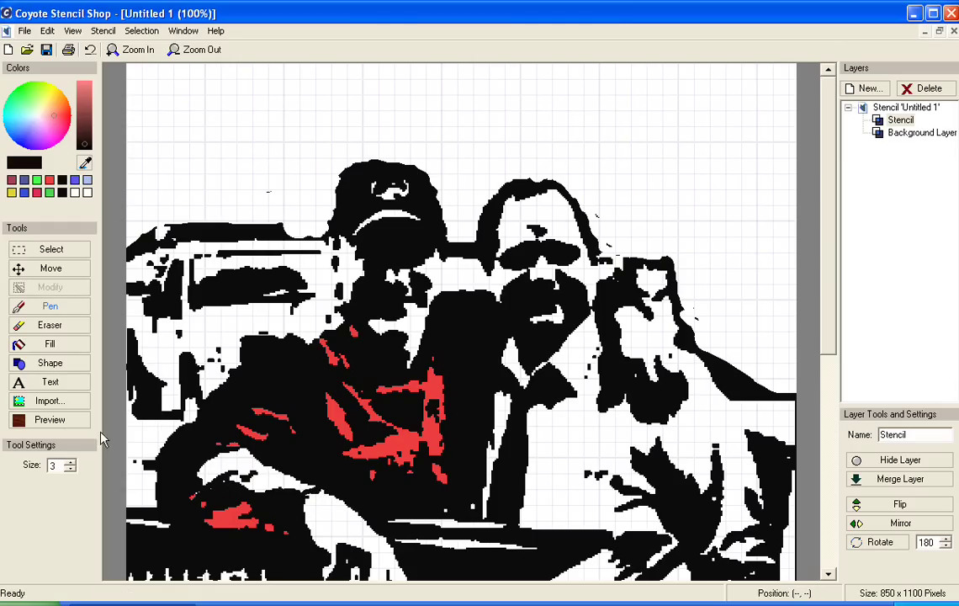
# - With Fill and red reselected, colour the white arm, a tiny speck and a shirt patch red
pyautogui.click(59, 348)
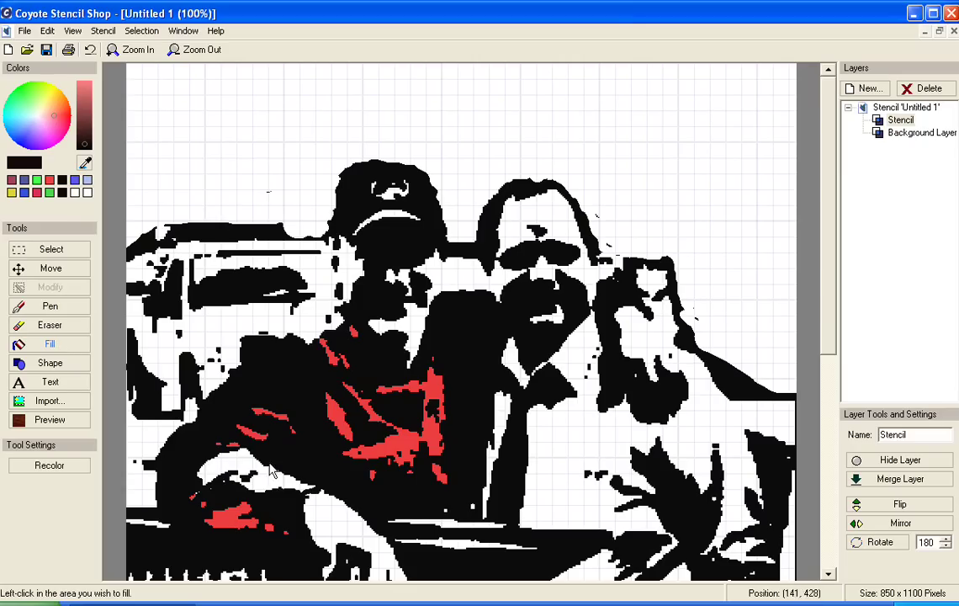
pyautogui.click(50, 180)
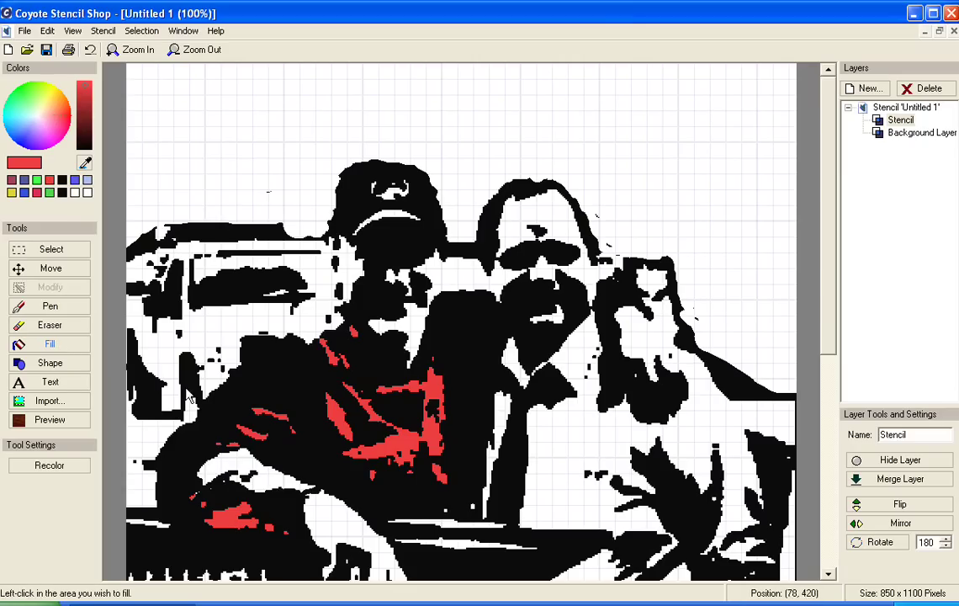
pyautogui.click(269, 490)
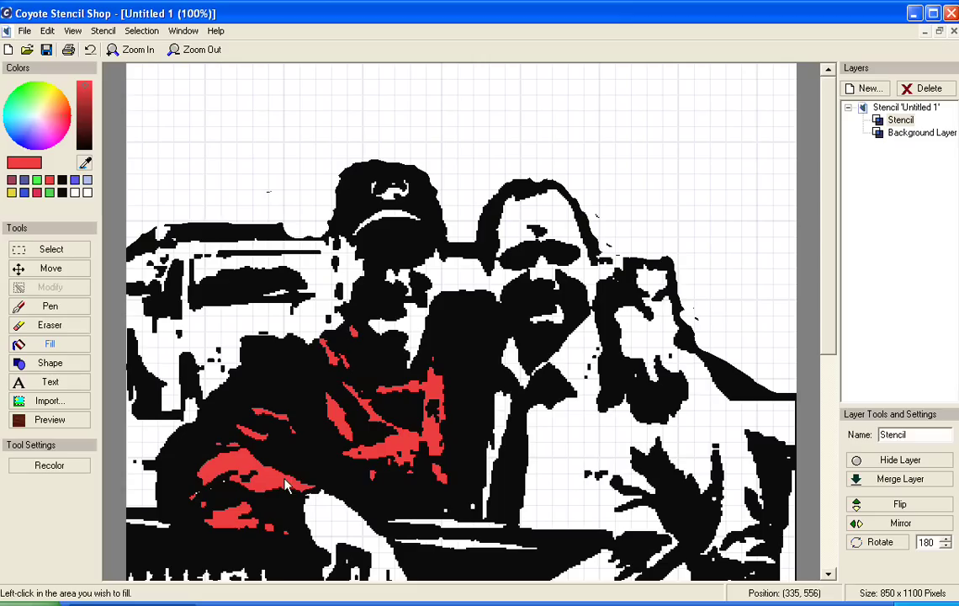
pyautogui.click(472, 506)
pyautogui.click(417, 358)
pyautogui.click(50, 249)
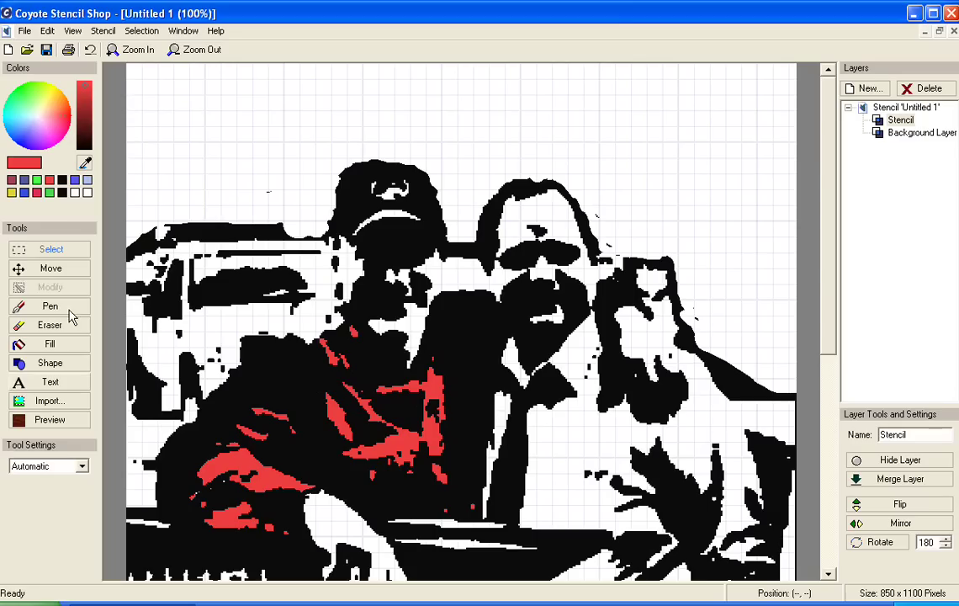
# - Reopen the material preview setup and keep Ailanthus as the background wood
pyautogui.click(51, 425)
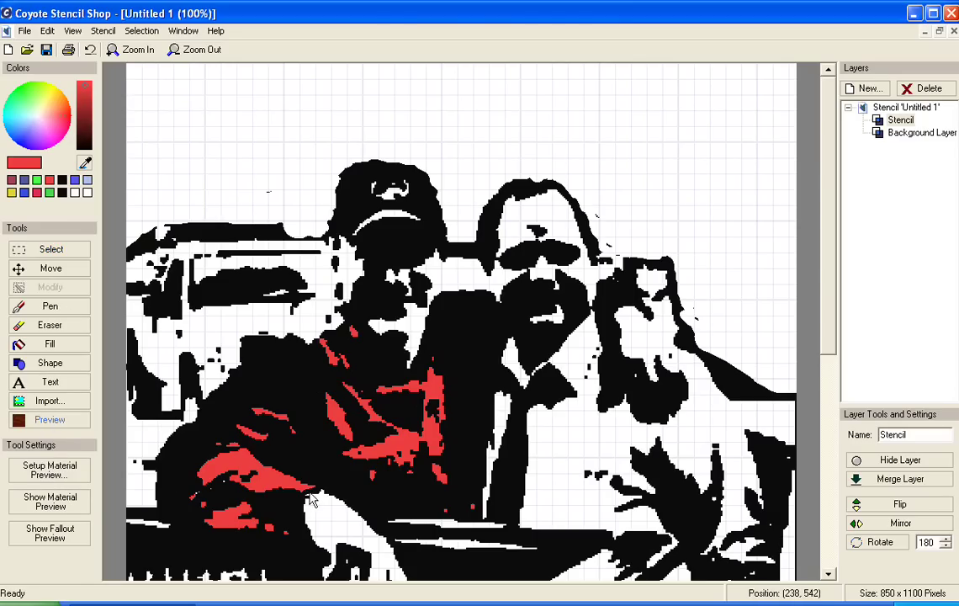
pyautogui.click(64, 479)
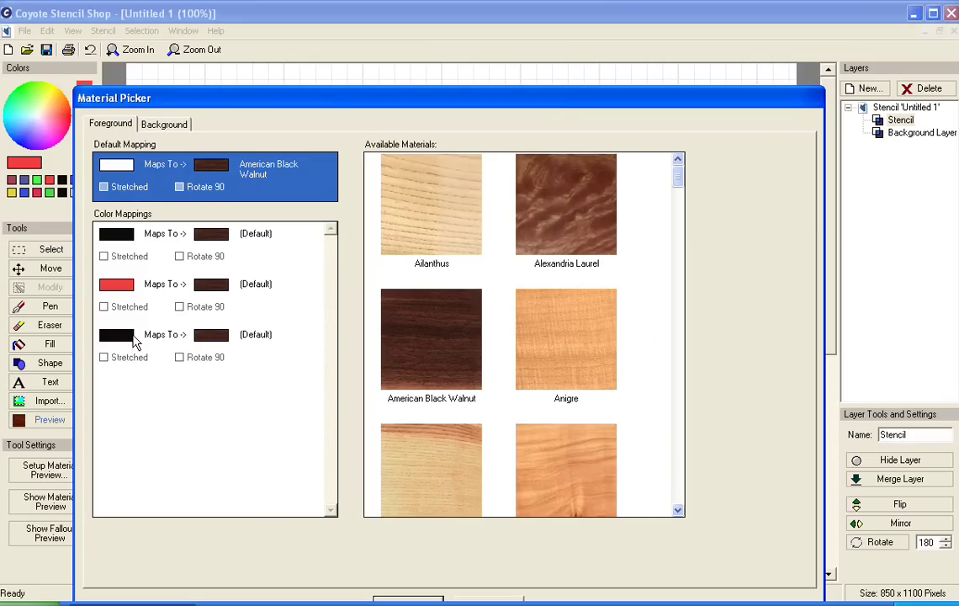
pyautogui.click(174, 125)
pyautogui.click(185, 194)
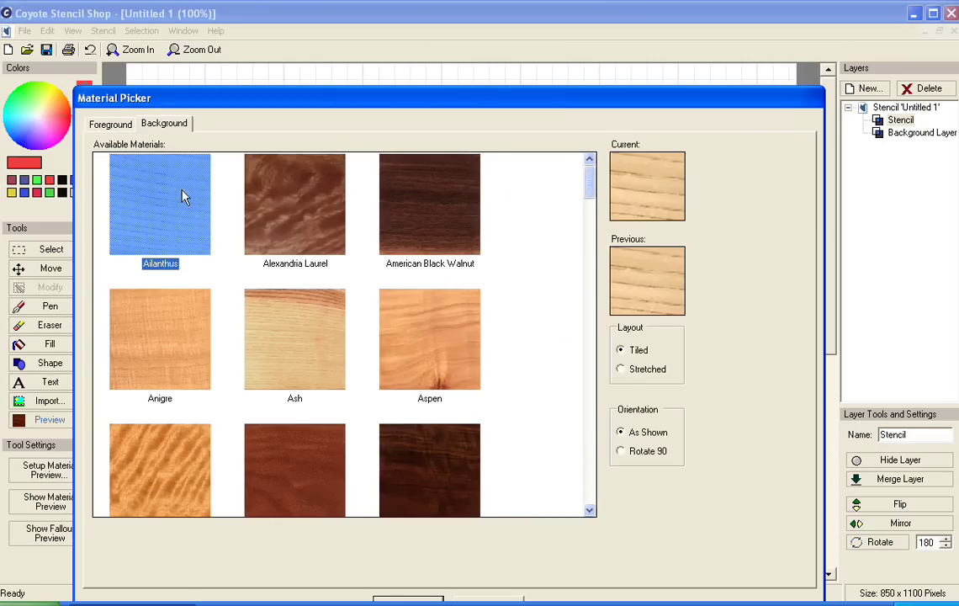
pyautogui.click(111, 124)
# - Map the red colour row to Butternut and confirm the mappings
pyautogui.click(207, 238)
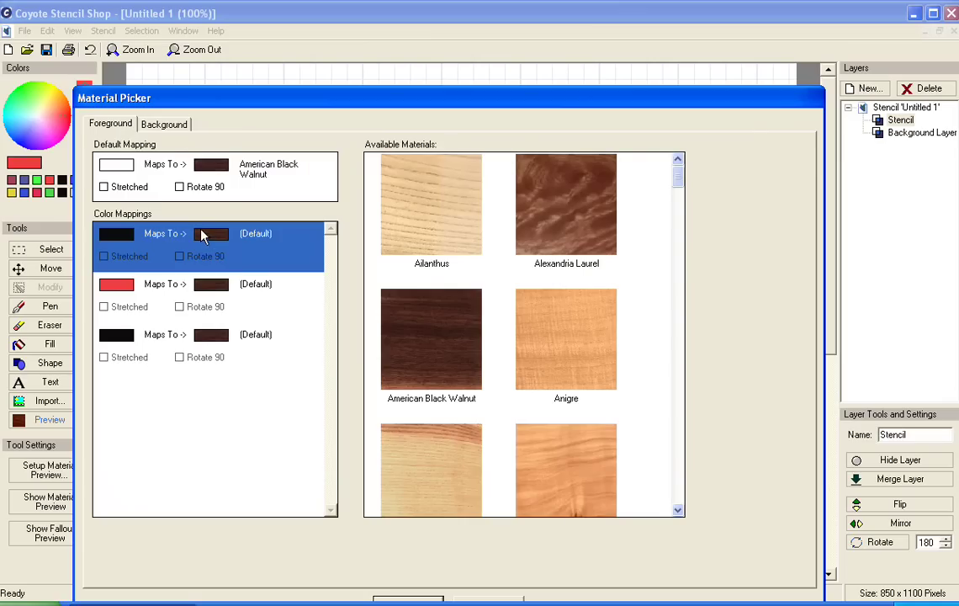
pyautogui.click(178, 335)
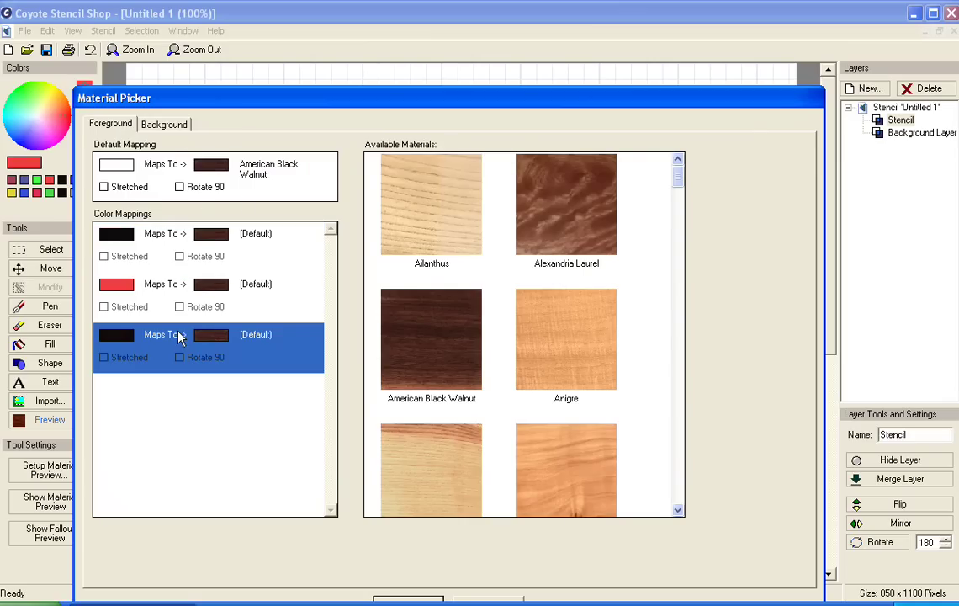
pyautogui.click(175, 288)
pyautogui.scroll(-3, 673, 403)
pyautogui.scroll(-3, 673, 401)
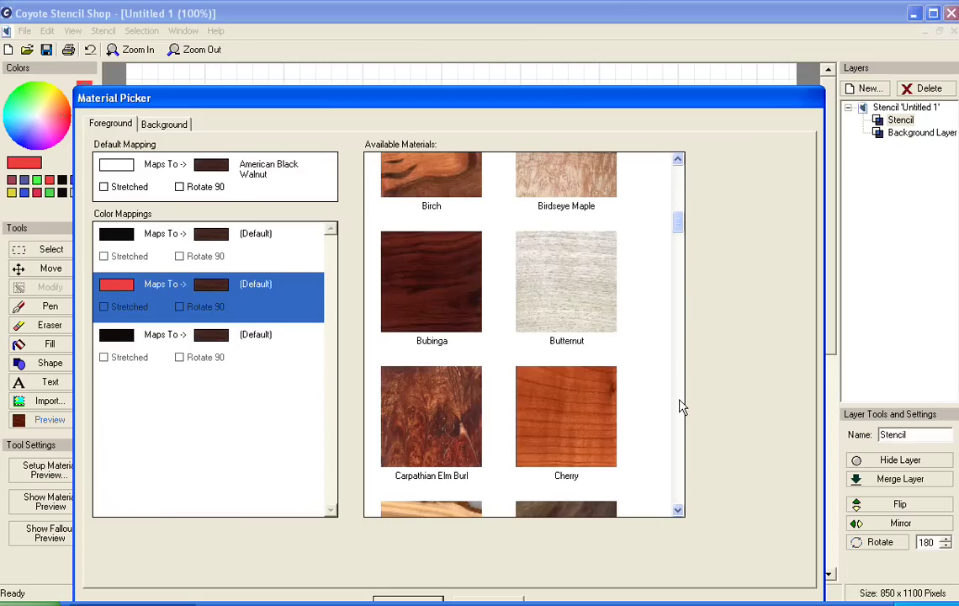
pyautogui.click(574, 298)
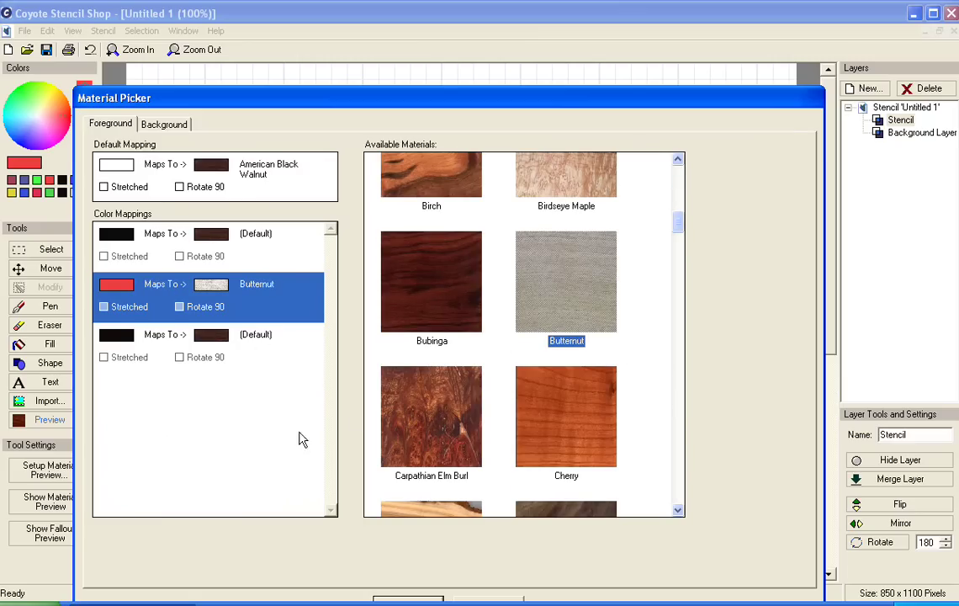
pyautogui.click(408, 599)
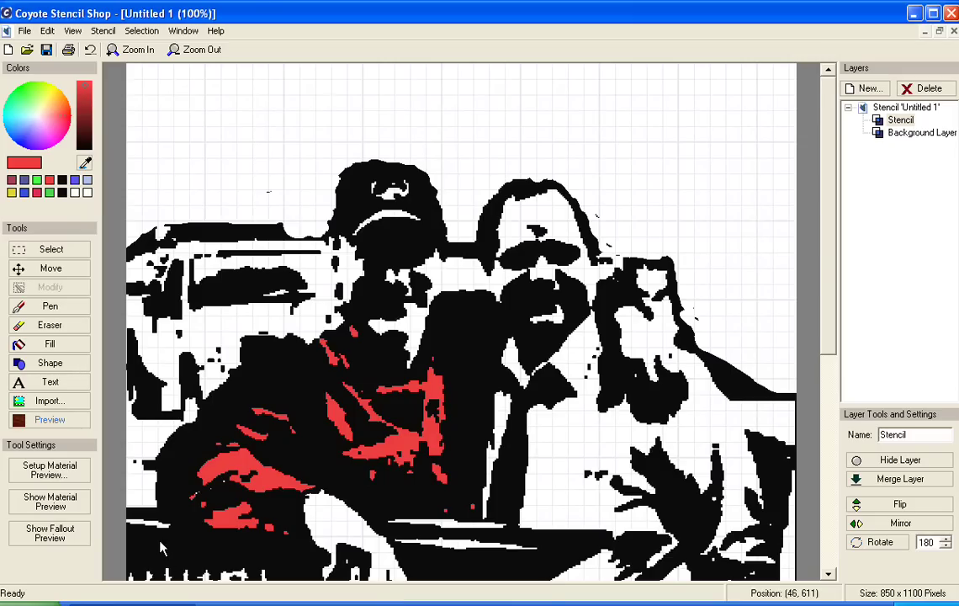
pyautogui.click(35, 501)
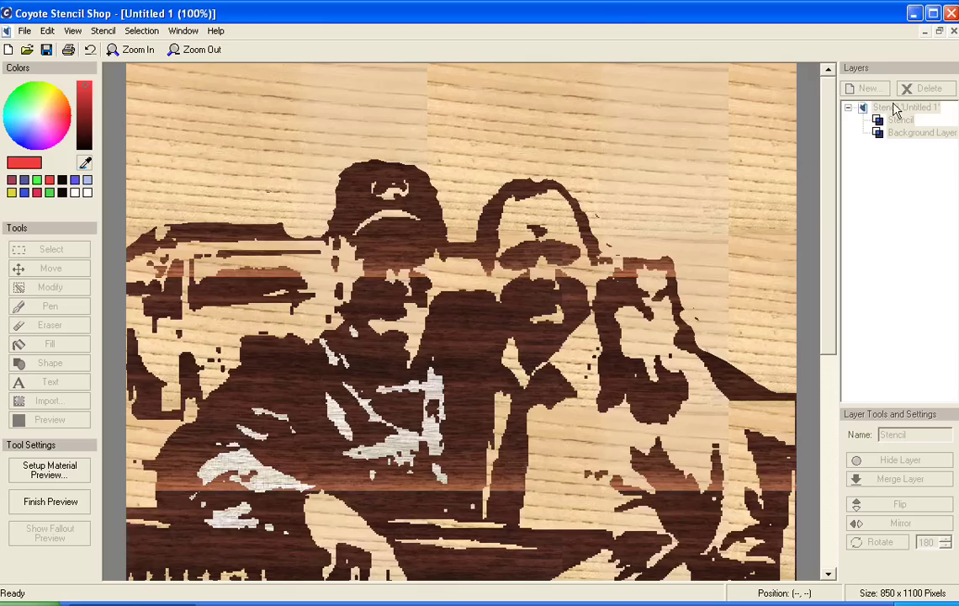
pyautogui.click(51, 505)
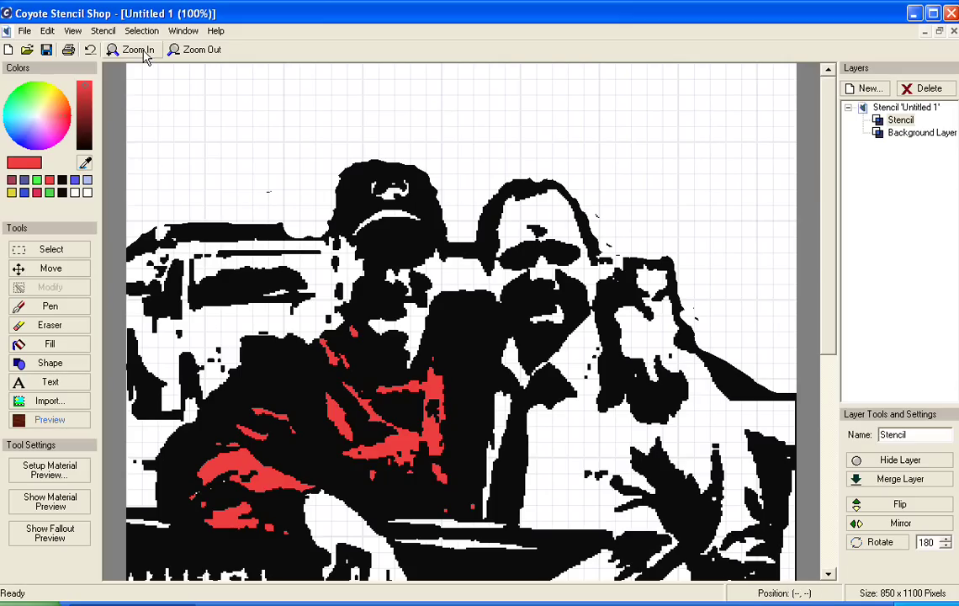
# - Zoom out and start a 'Best Buddies' text item near the top of the page
pyautogui.click(198, 52)
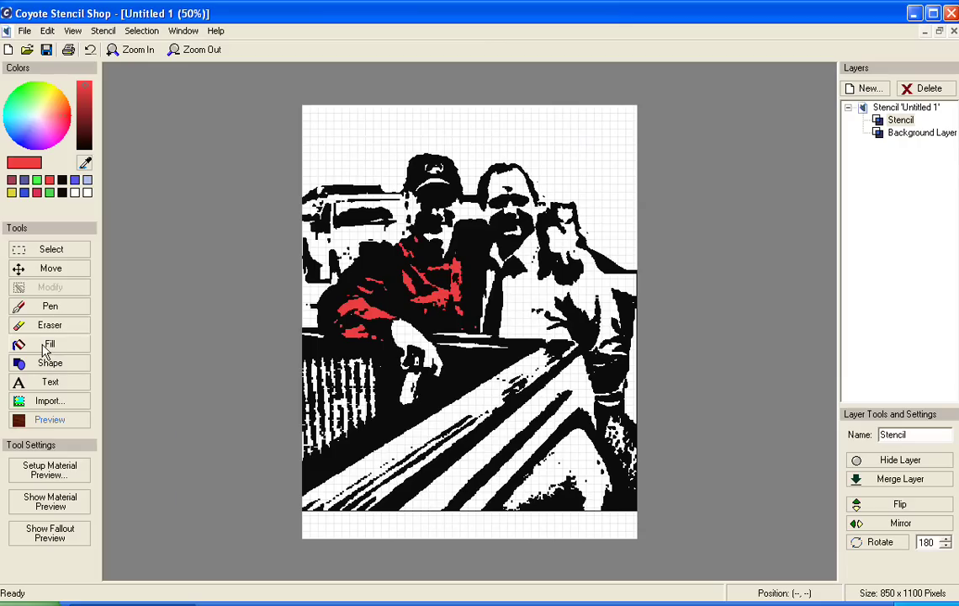
pyautogui.click(49, 384)
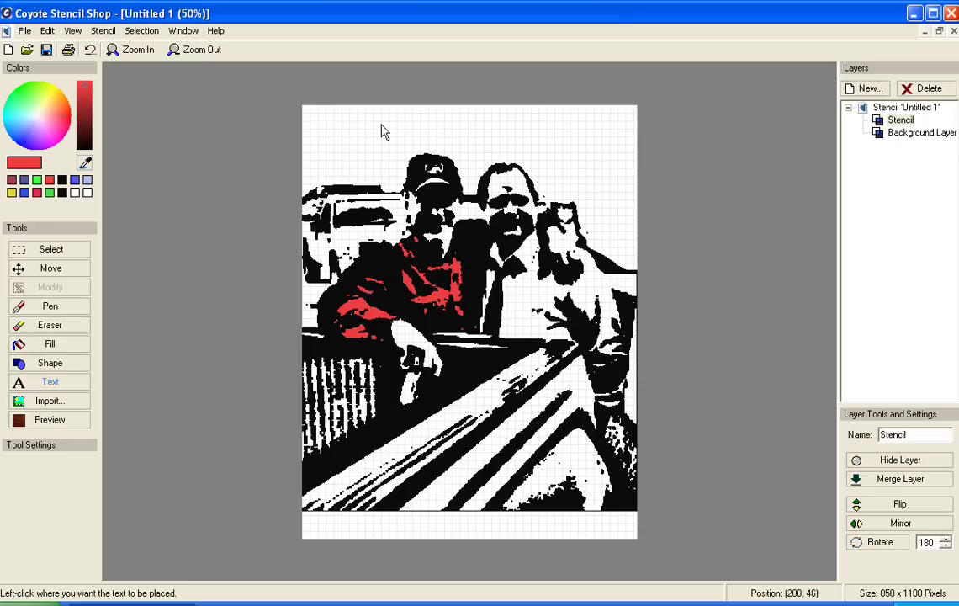
pyautogui.click(467, 130)
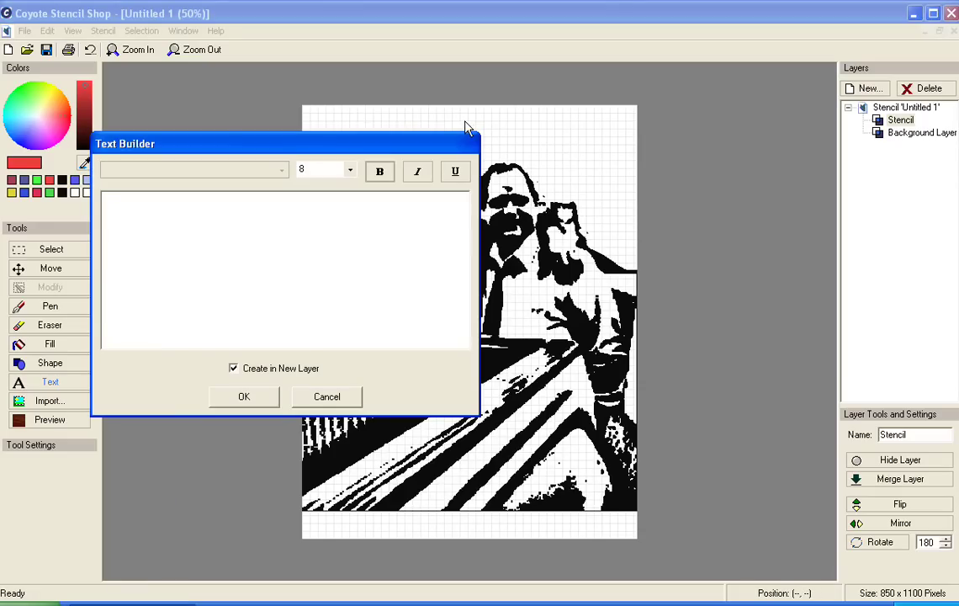
pyautogui.click(183, 201)
pyautogui.write('Best Buddies')
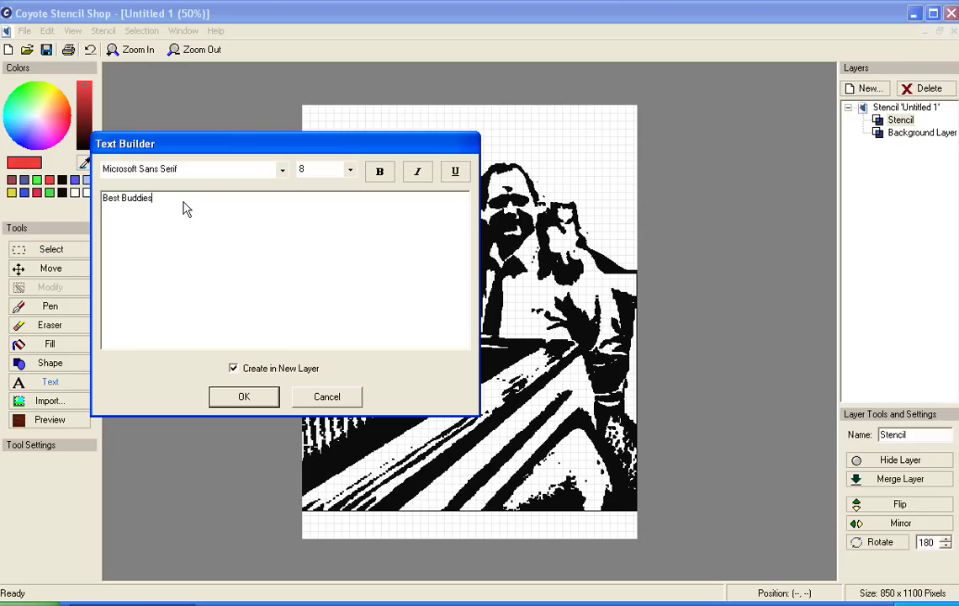
# - Set the title to 48 pt Baskerville Old Face and add it as a new layer
pyautogui.click(350, 170)
pyautogui.scroll(-4, 354, 247)
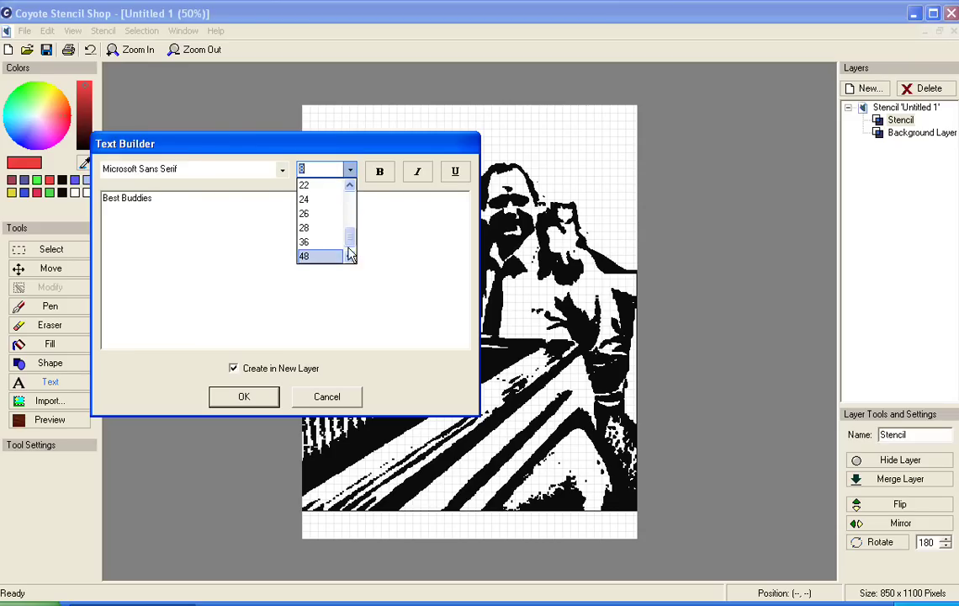
pyautogui.click(313, 258)
pyautogui.click(283, 170)
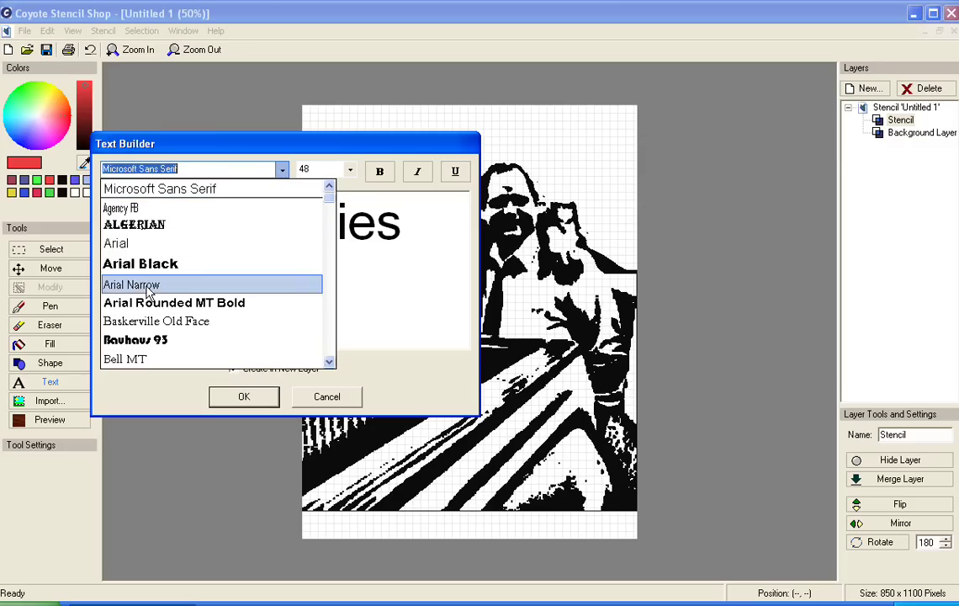
pyautogui.click(143, 284)
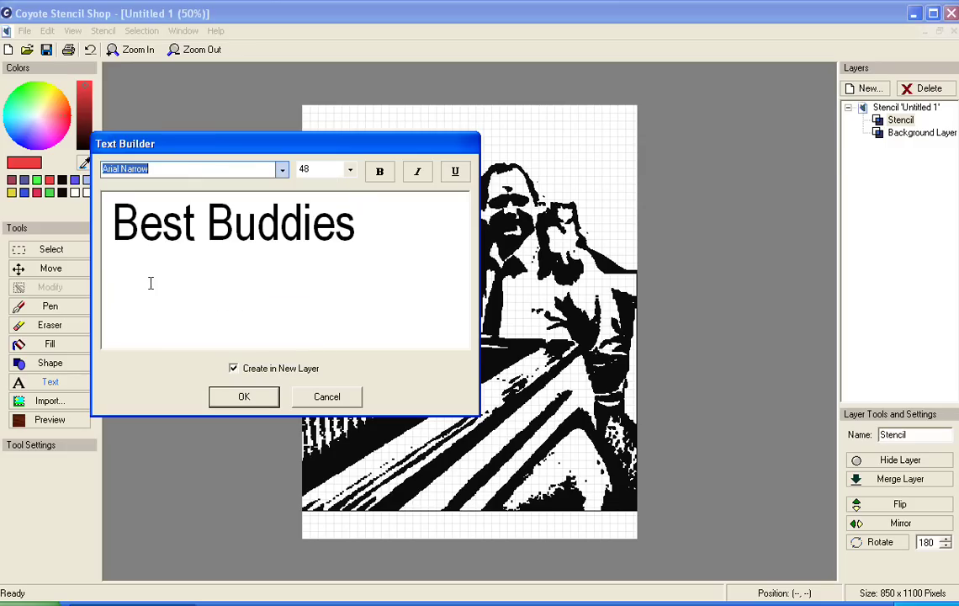
pyautogui.click(282, 169)
pyautogui.click(326, 328)
pyautogui.click(181, 190)
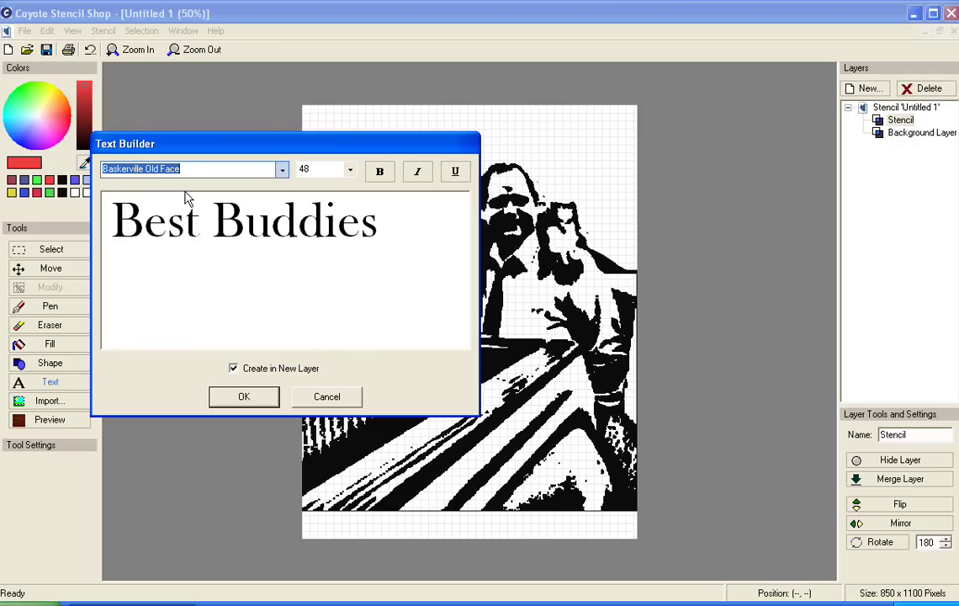
pyautogui.click(244, 397)
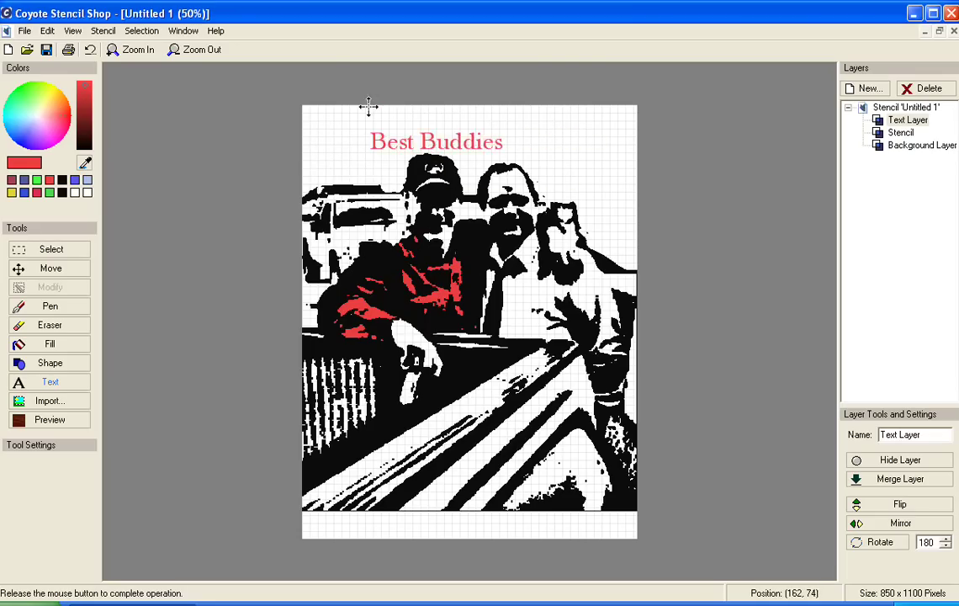
# - Move the title toward the right edge, then return it to the top of the page
pyautogui.moveTo(448, 137); pyautogui.dragTo(824, 185)
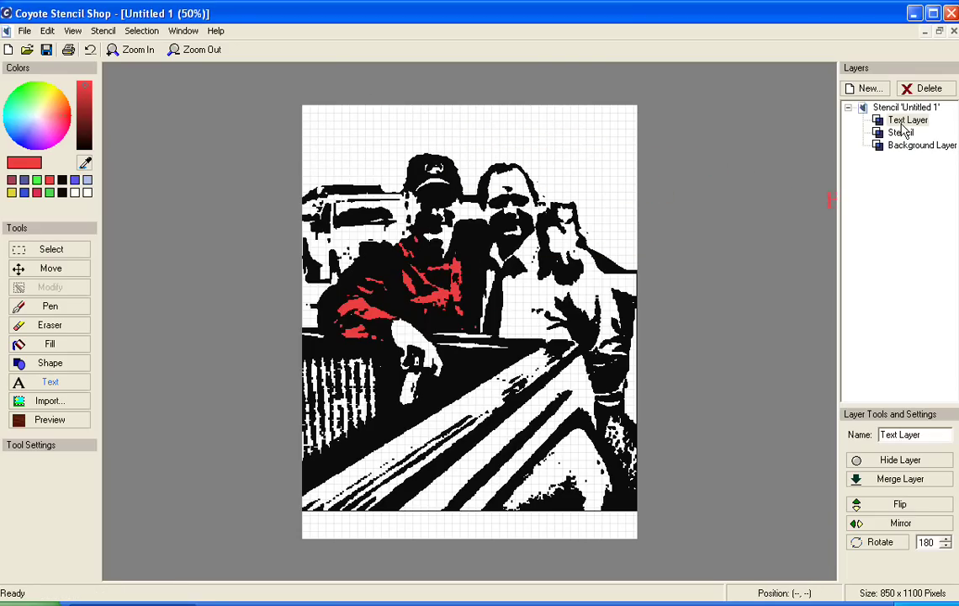
pyautogui.moveTo(810, 118); pyautogui.dragTo(402, 116)
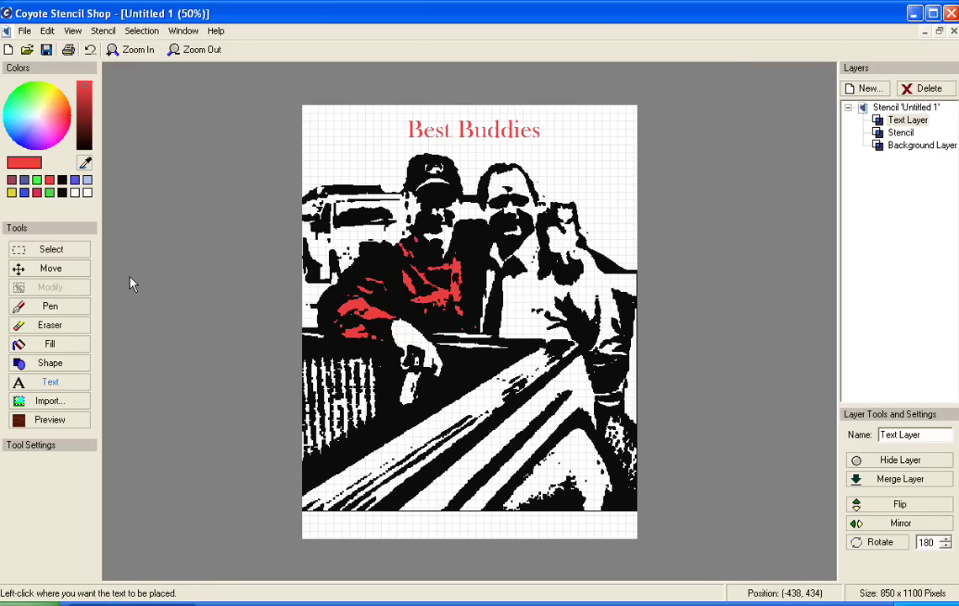
pyautogui.click(52, 250)
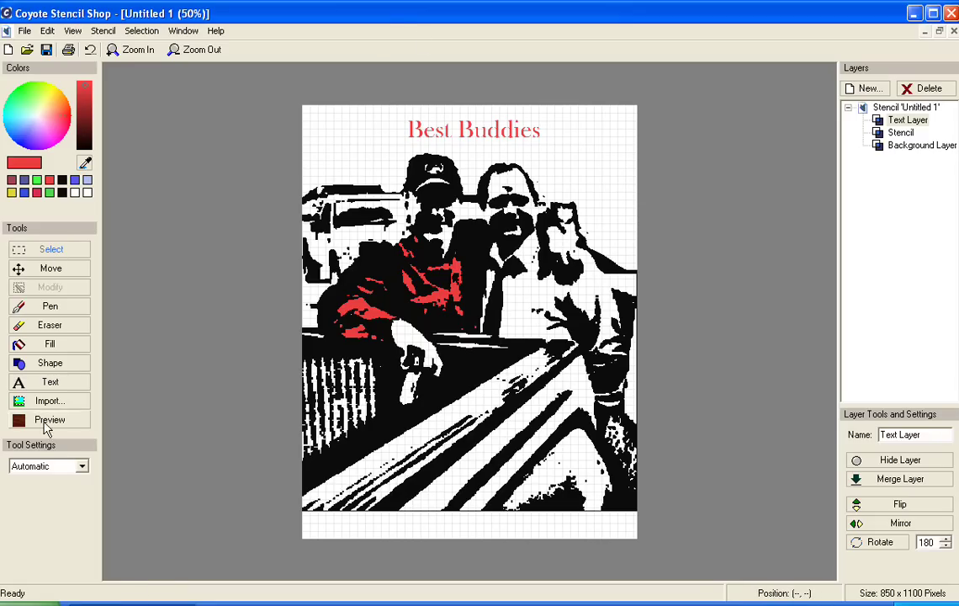
# - Switch the selection shape to Rectangle and draw a marquee around the Best Buddies title
pyautogui.click(82, 466)
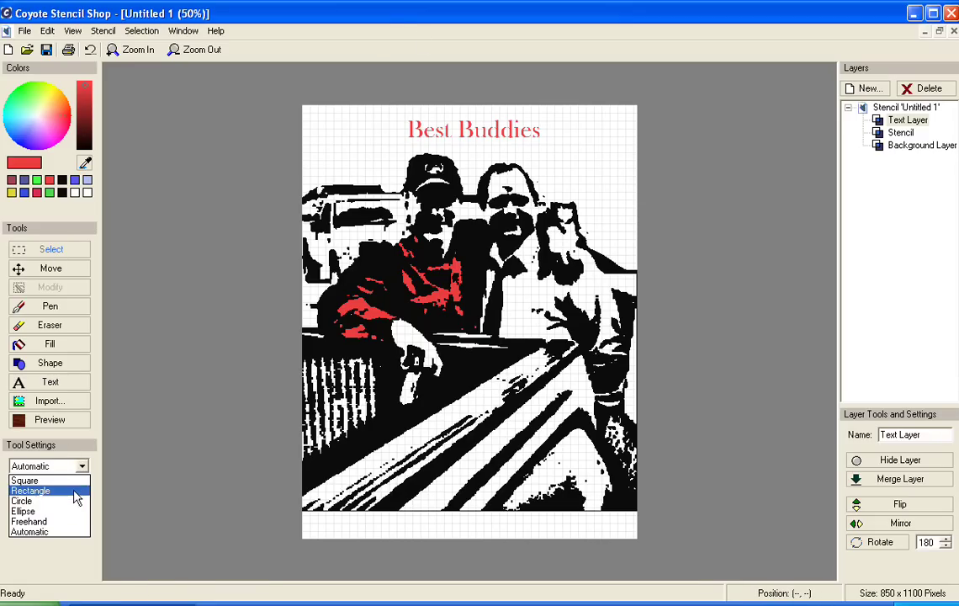
pyautogui.click(50, 491)
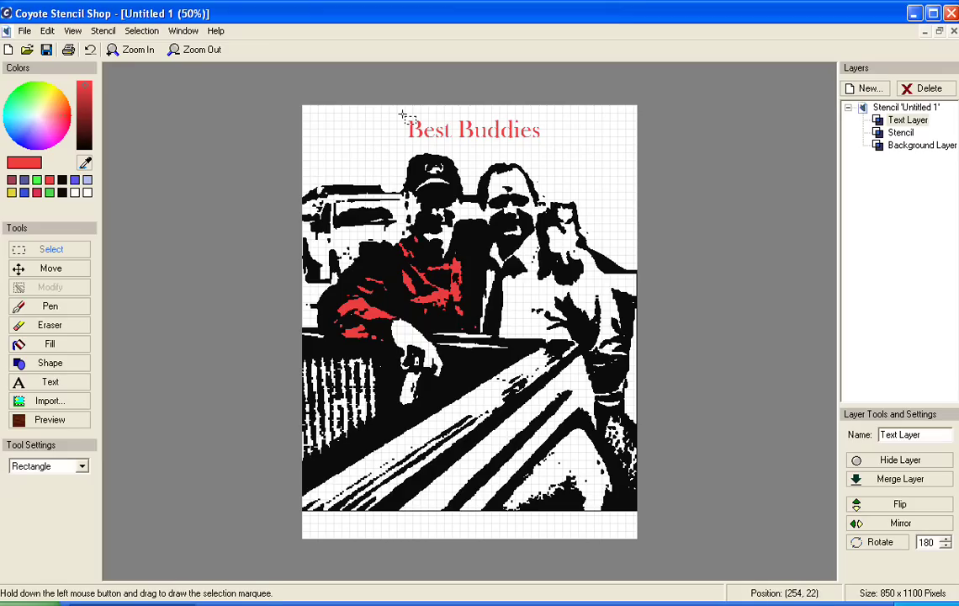
pyautogui.moveTo(405, 114); pyautogui.dragTo(553, 148)
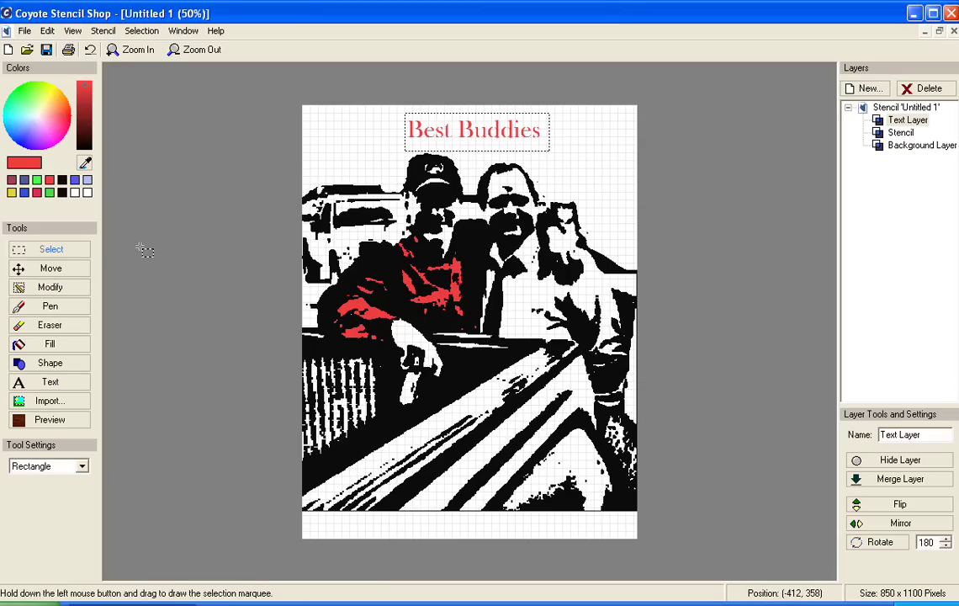
# - Flip the selected title upside down and back with Modify, then choose the blue swatch
pyautogui.click(58, 290)
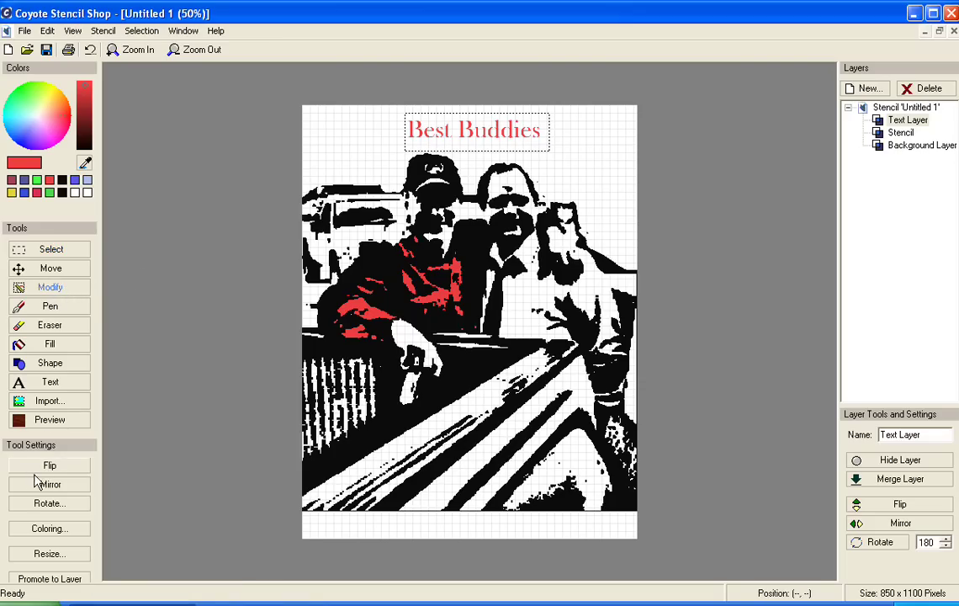
pyautogui.click(48, 468)
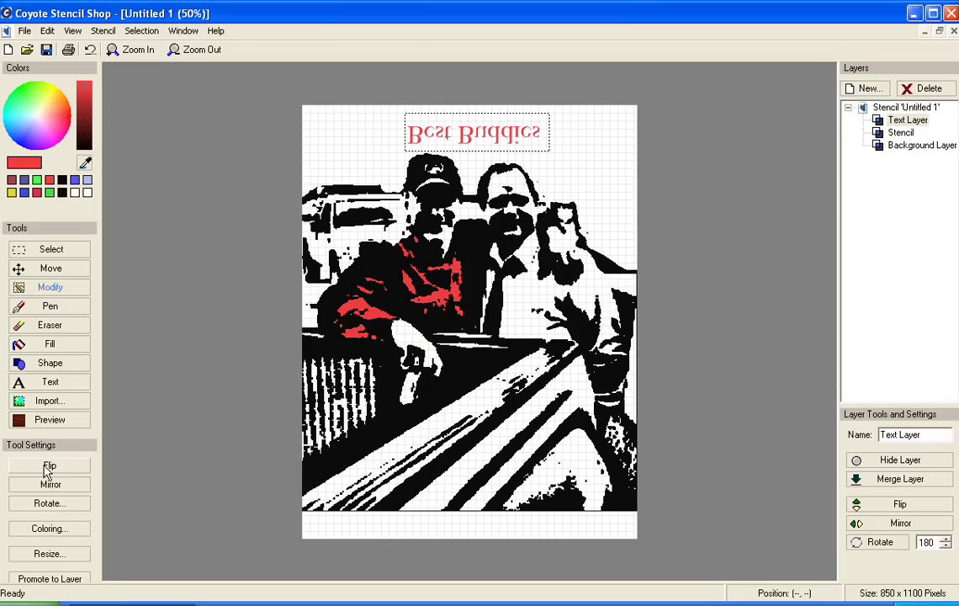
pyautogui.click(45, 467)
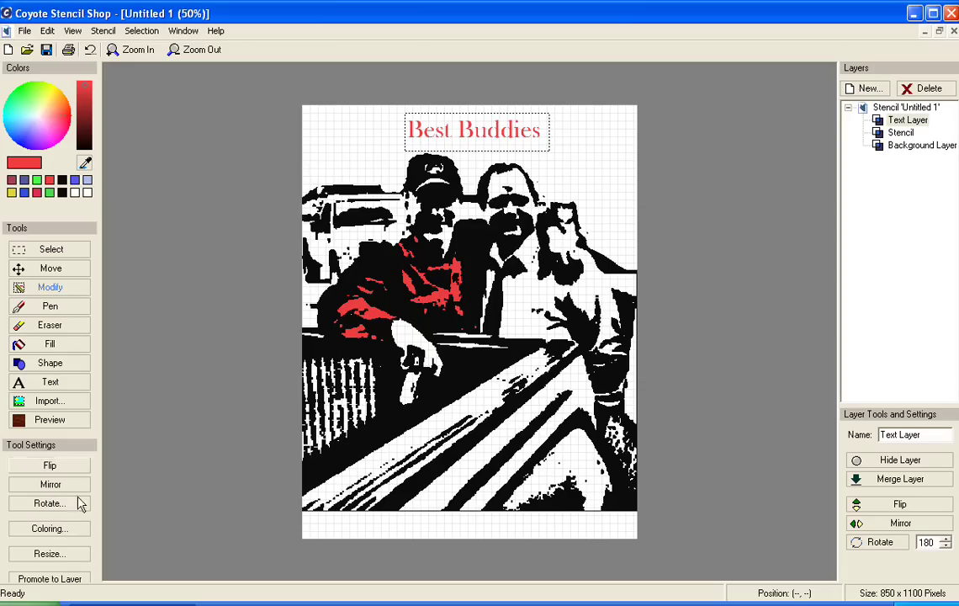
pyautogui.click(74, 181)
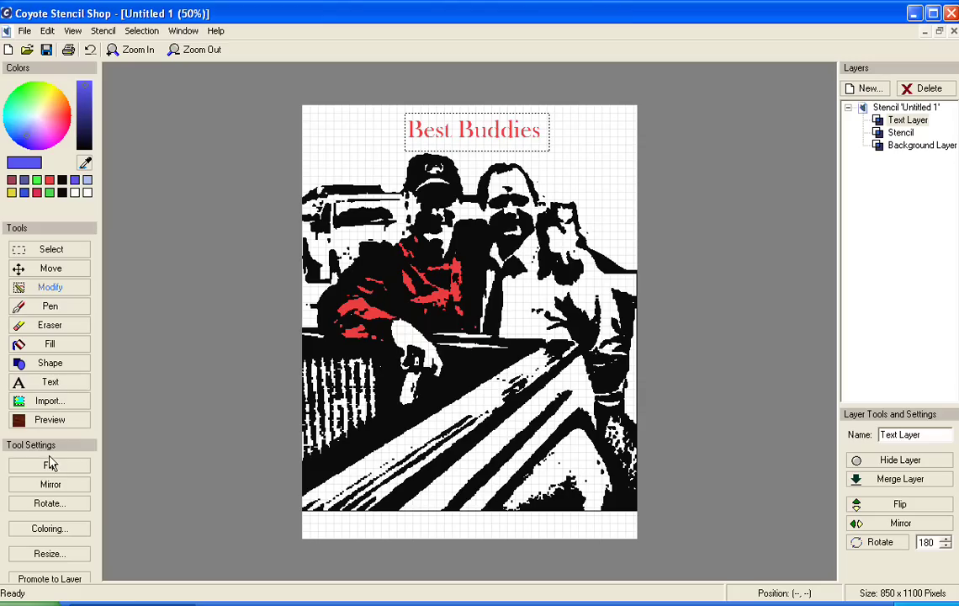
# - Apply Coloring with Set Color to Current Color to turn the title blue
pyautogui.click(51, 529)
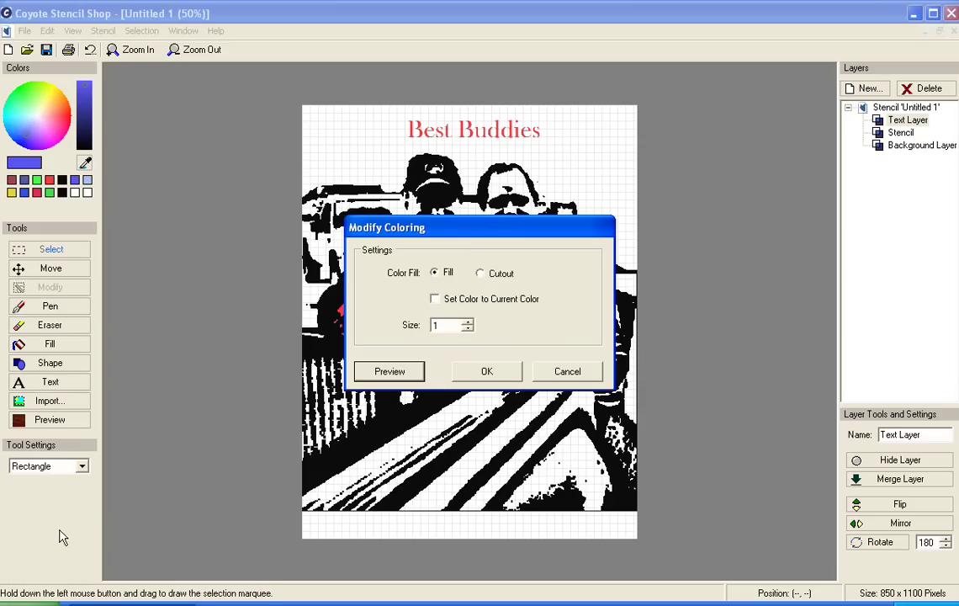
pyautogui.click(436, 300)
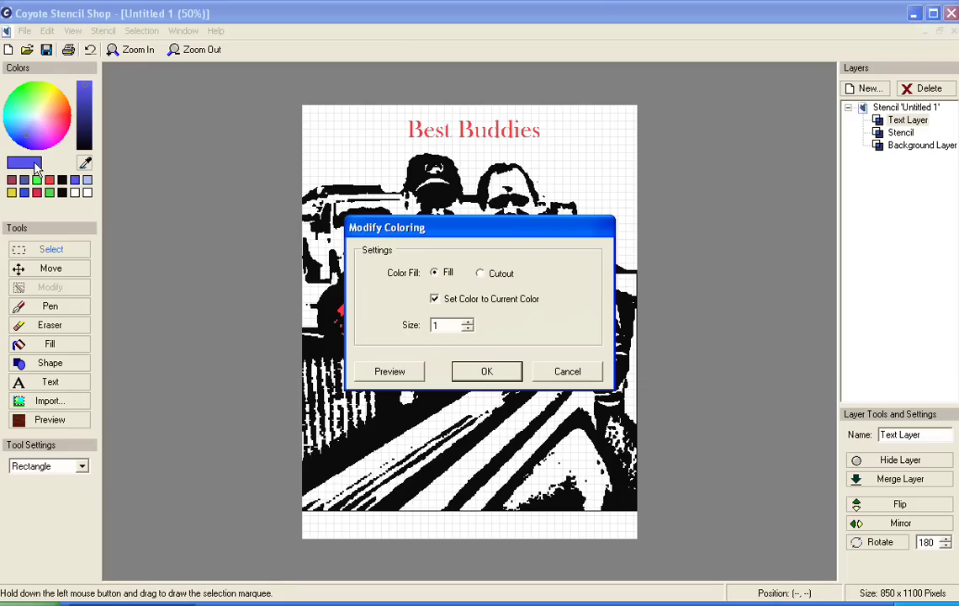
pyautogui.click(477, 375)
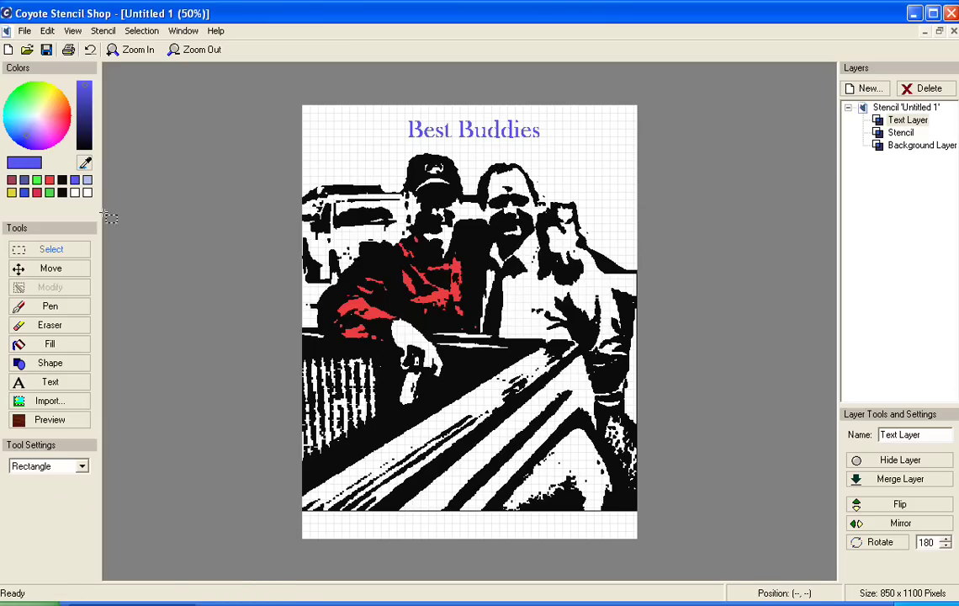
pyautogui.click(59, 253)
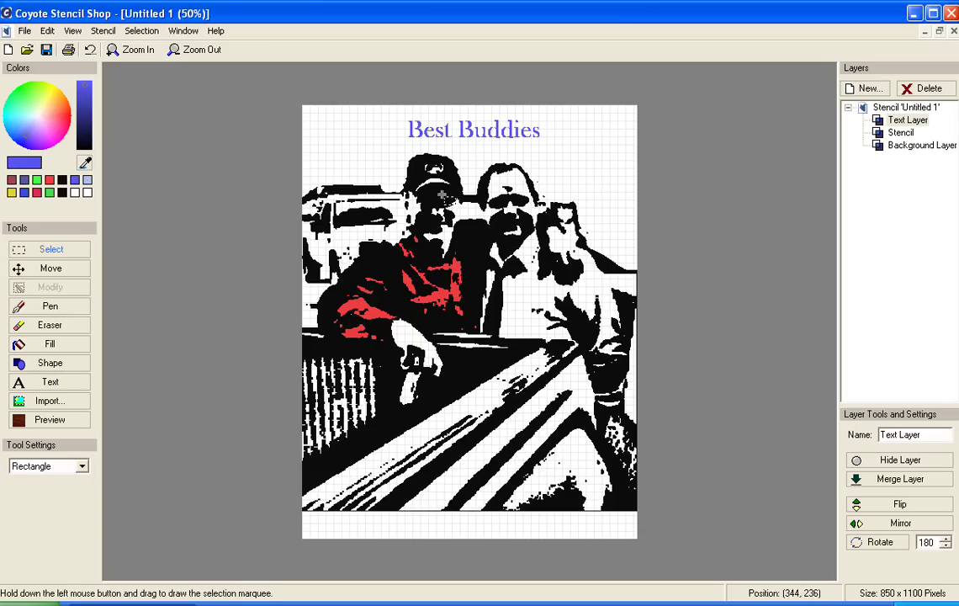
# - Assign Mulberry wood to the blue title colour, preview the wood inlay, then finish the preview
pyautogui.click(61, 421)
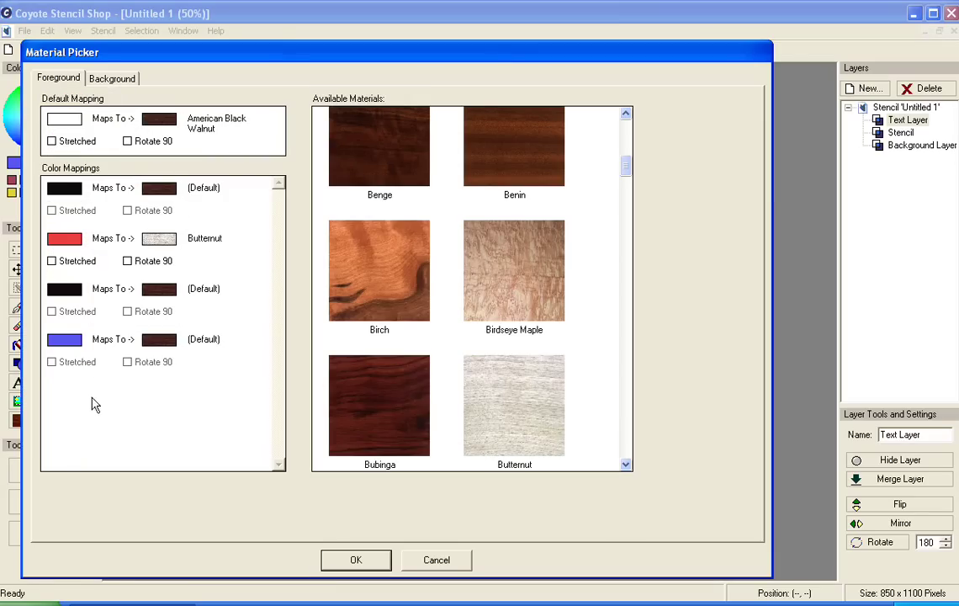
pyautogui.click(72, 341)
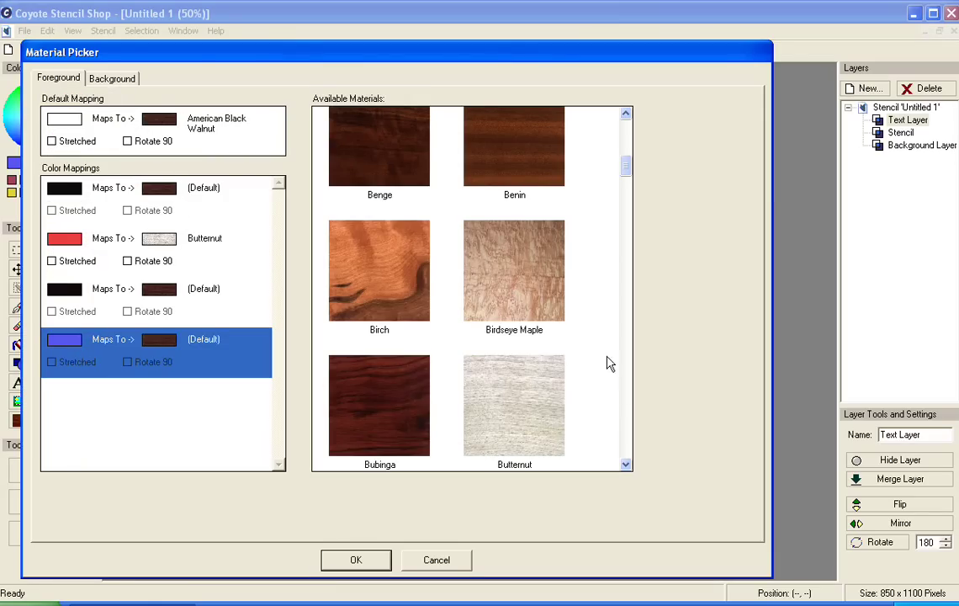
pyautogui.scroll(-3, 631, 404)
pyautogui.scroll(-15, 631, 404)
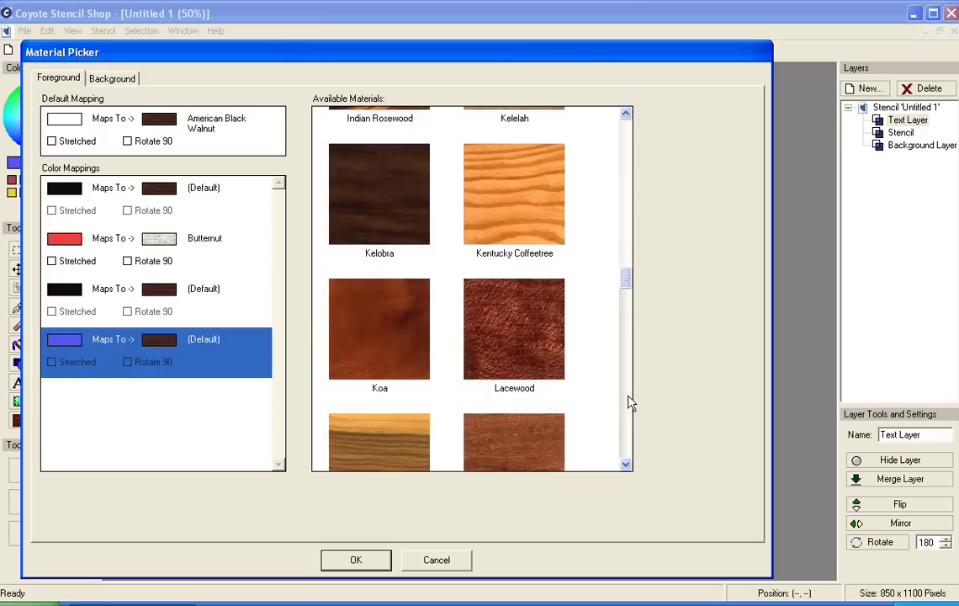
pyautogui.scroll(-3, 631, 403)
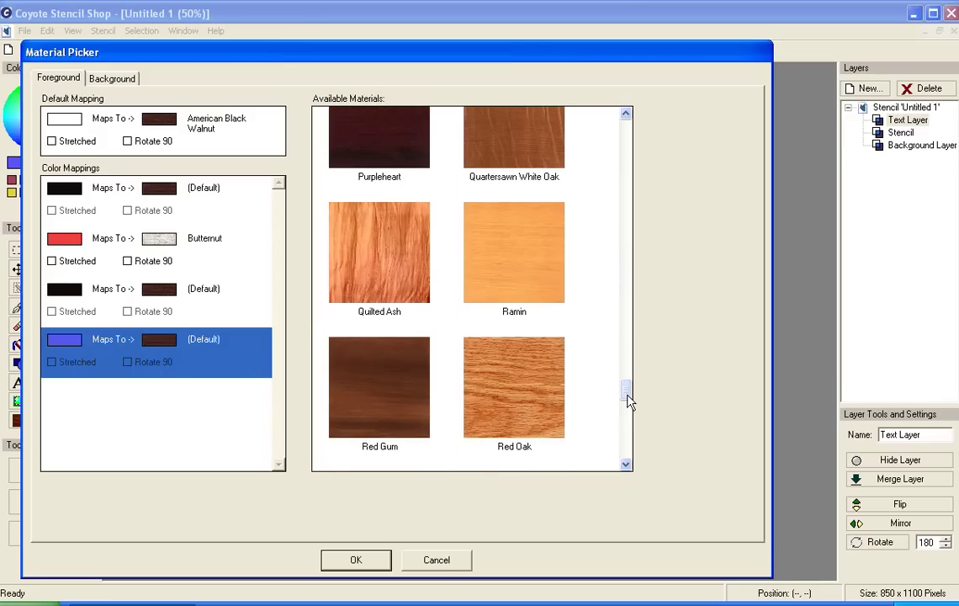
pyautogui.moveTo(628, 402); pyautogui.dragTo(621, 337)
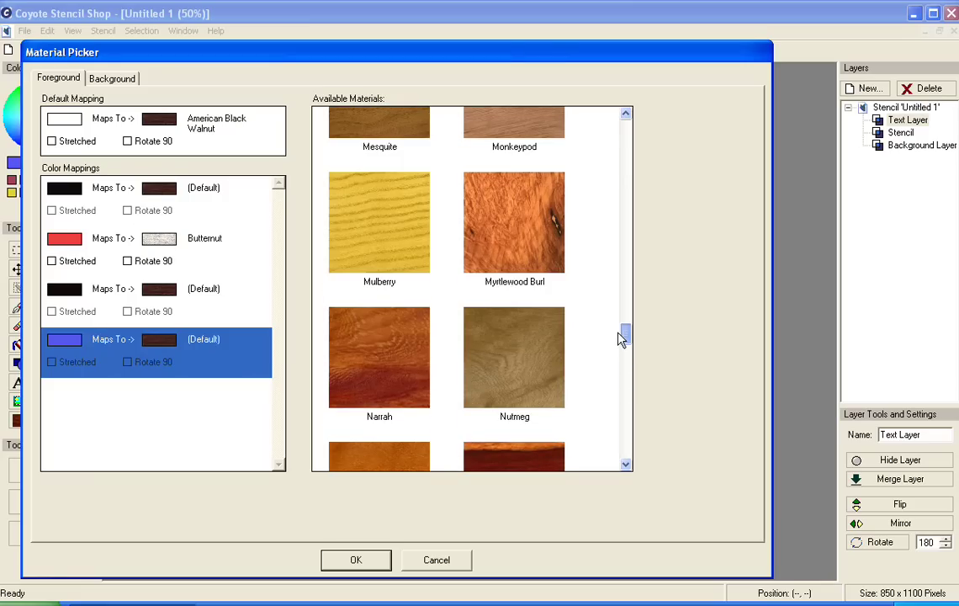
pyautogui.click(354, 214)
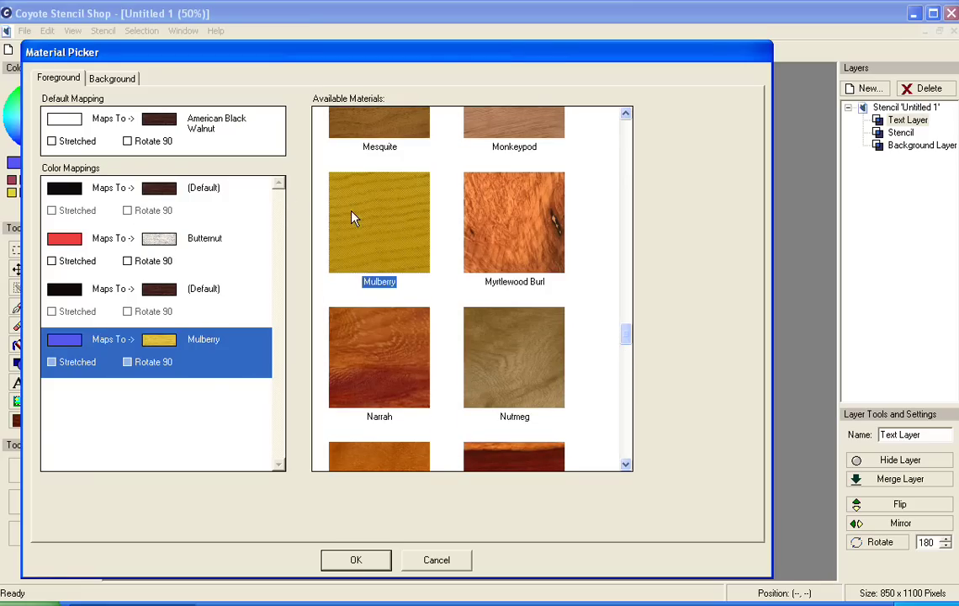
pyautogui.click(352, 560)
pyautogui.click(48, 500)
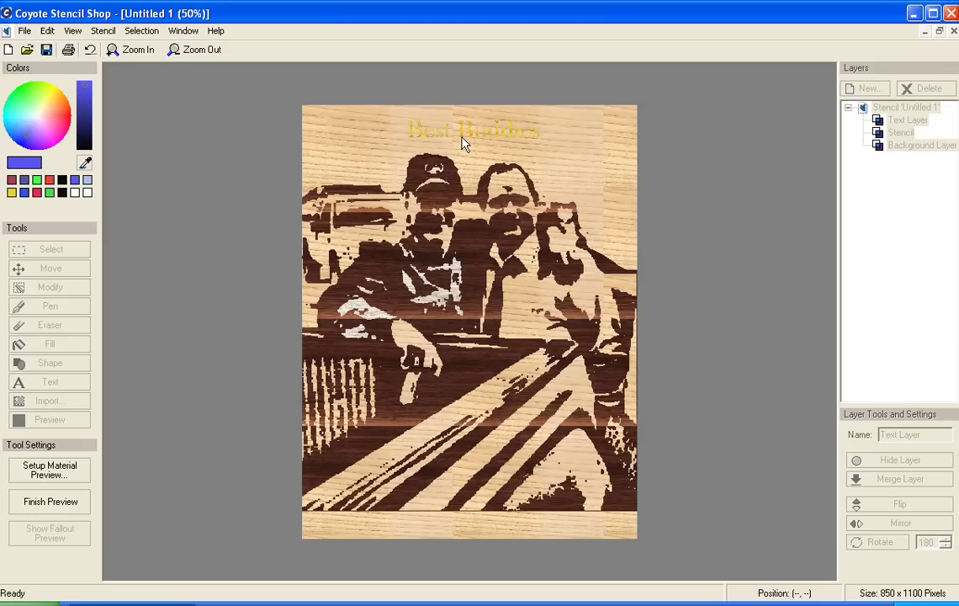
pyautogui.click(74, 515)
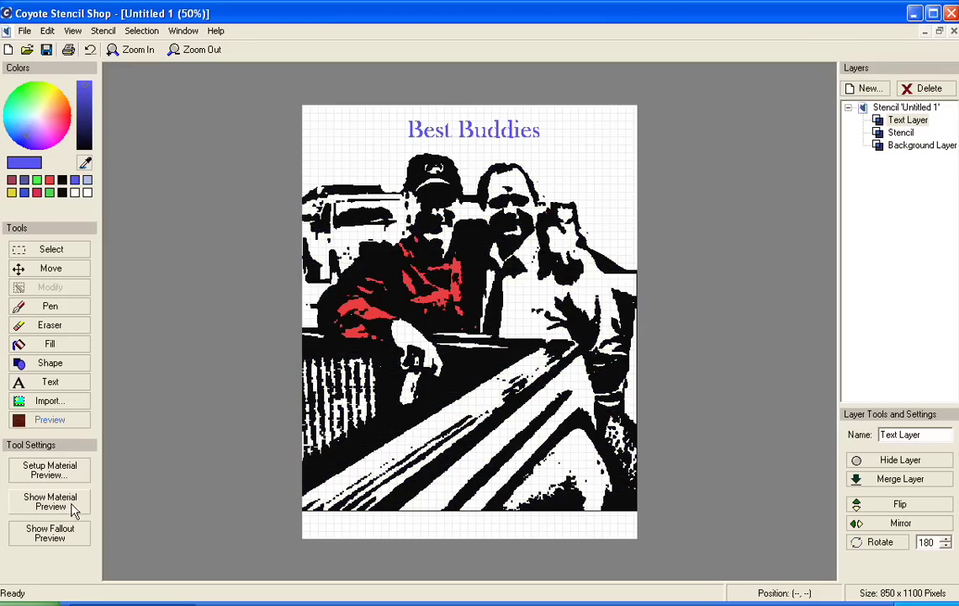
# - Swap the blue title's Mulberry mapping for Pecan wood and display the inlay preview
pyautogui.click(60, 473)
pyautogui.click(181, 372)
pyautogui.click(643, 438)
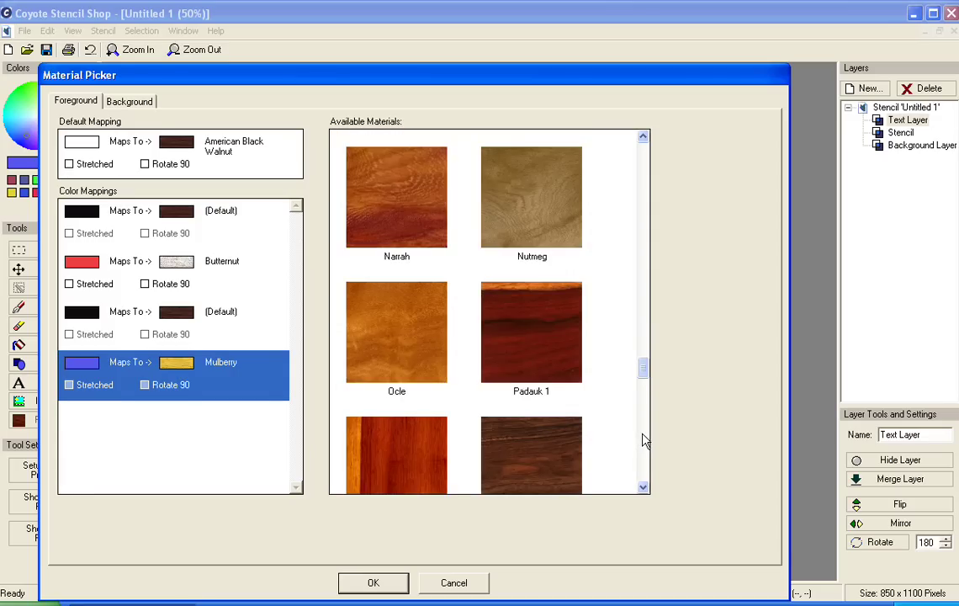
pyautogui.click(644, 439)
pyautogui.click(526, 245)
pyautogui.click(370, 582)
pyautogui.click(50, 502)
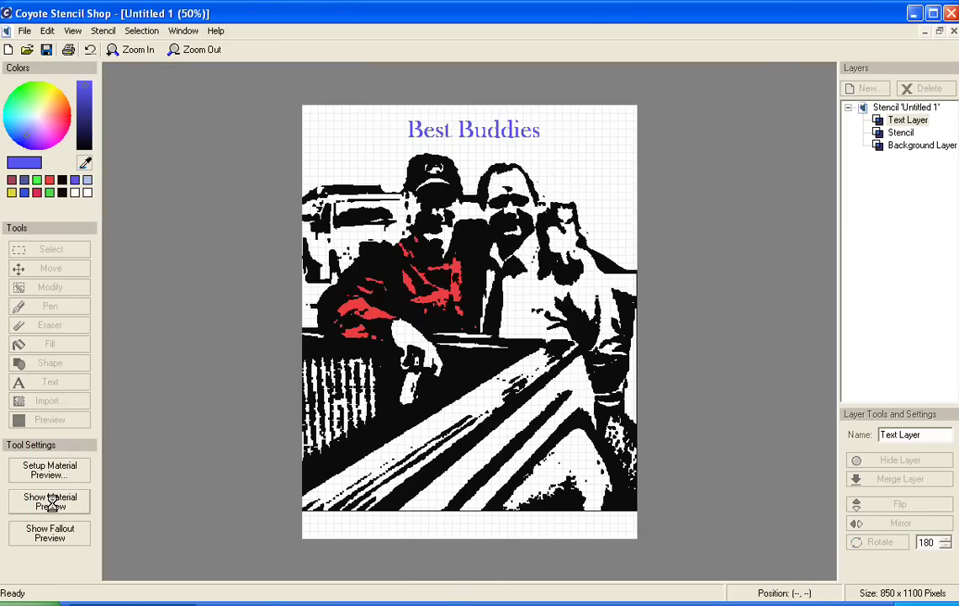